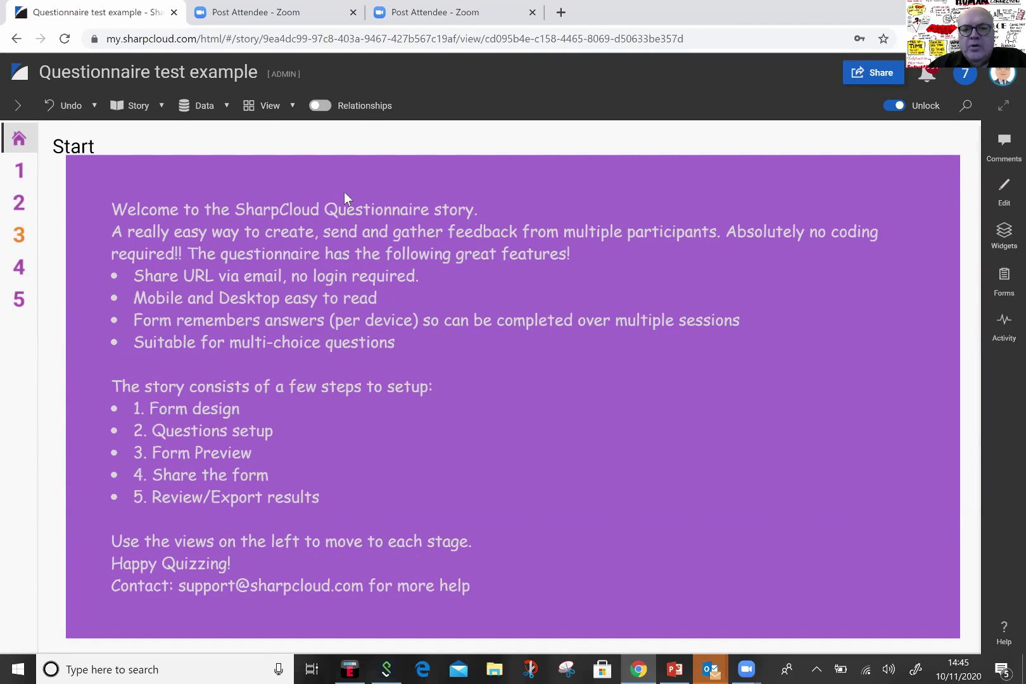
Go to the form design stage and view the description and corner image of the Zyxa Co survey item.
left_click(20, 178)
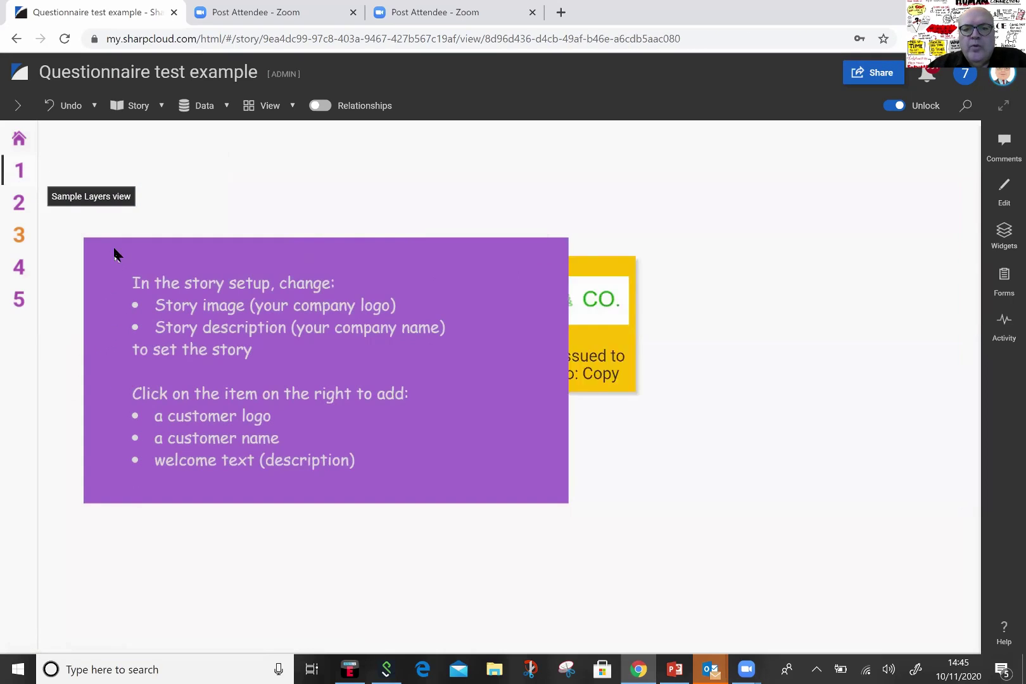
left_click(682, 398)
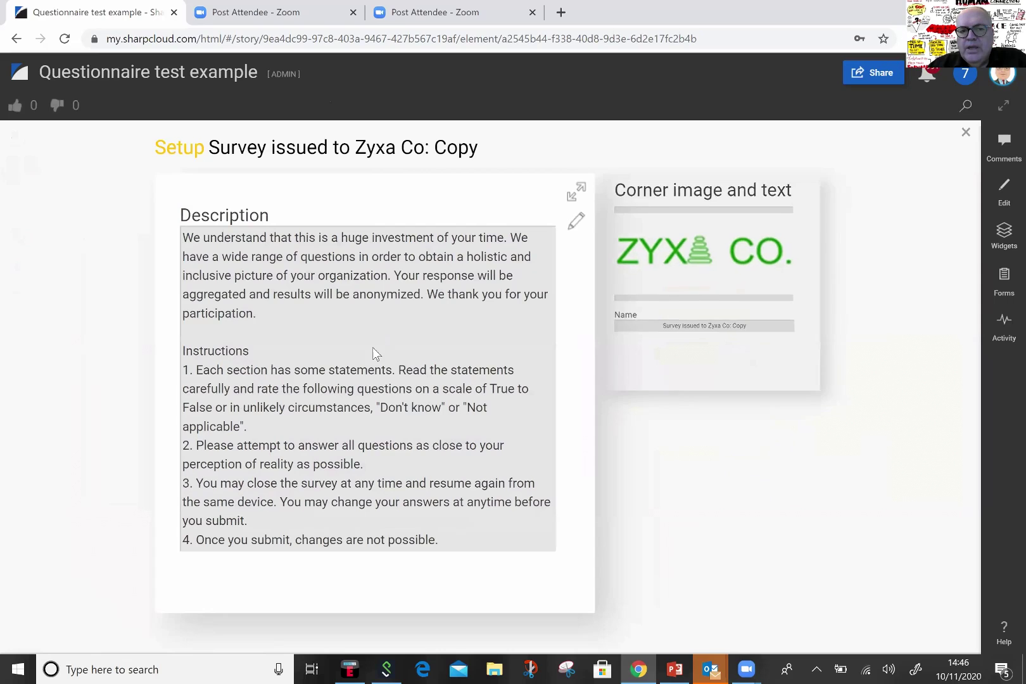
left_click(73, 266)
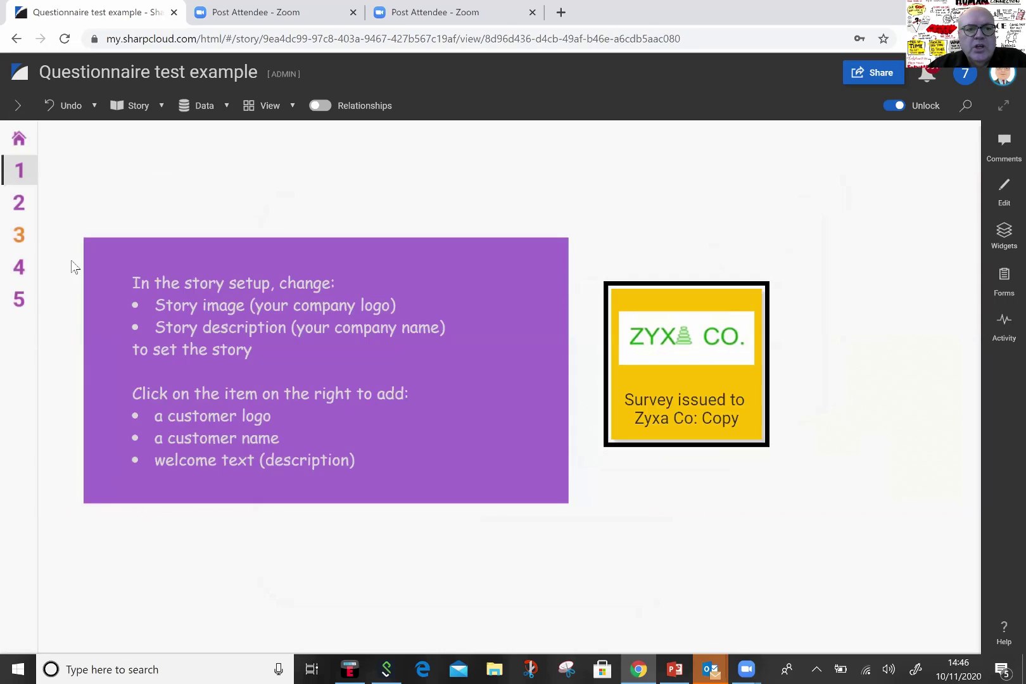
Go to the questions setup stage and sort the questions table by Answer Format.
left_click(19, 204)
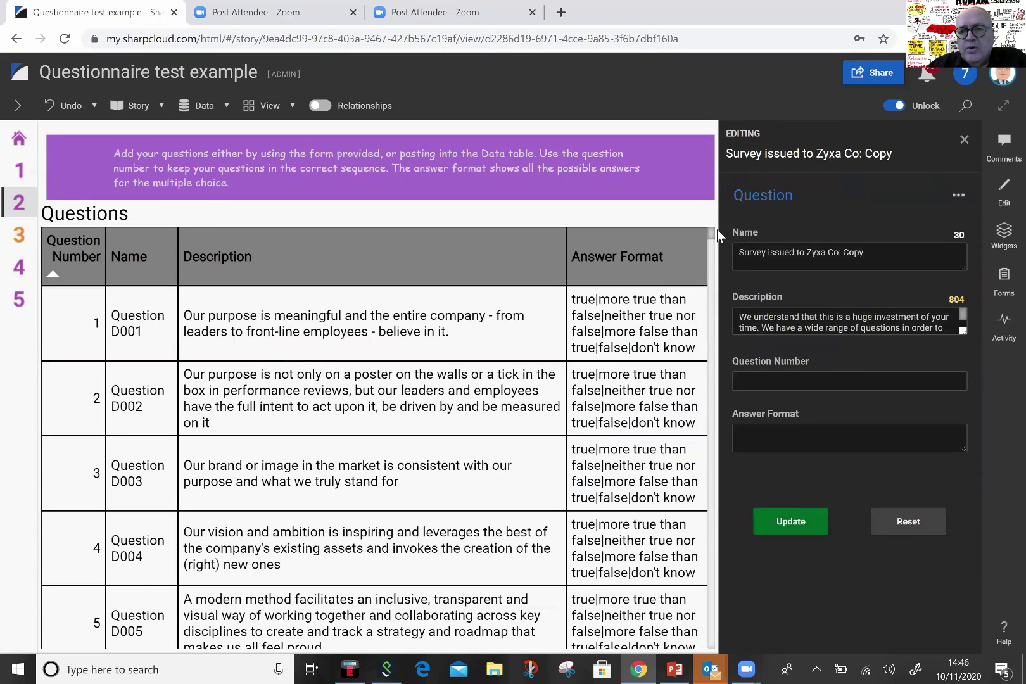
left_click(710, 241)
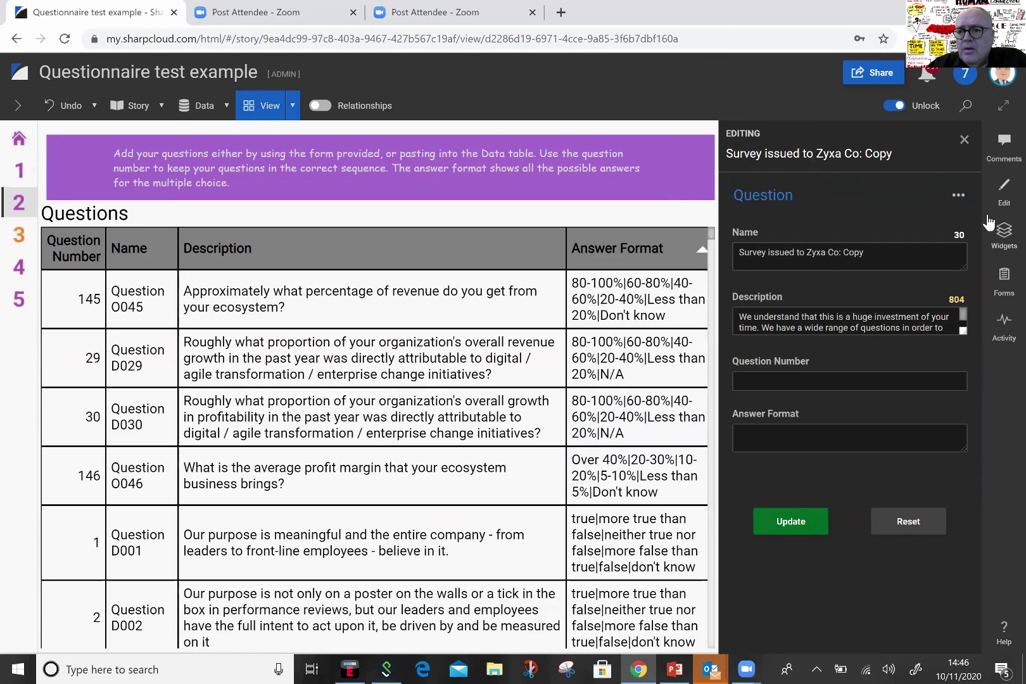
left_click(1006, 192)
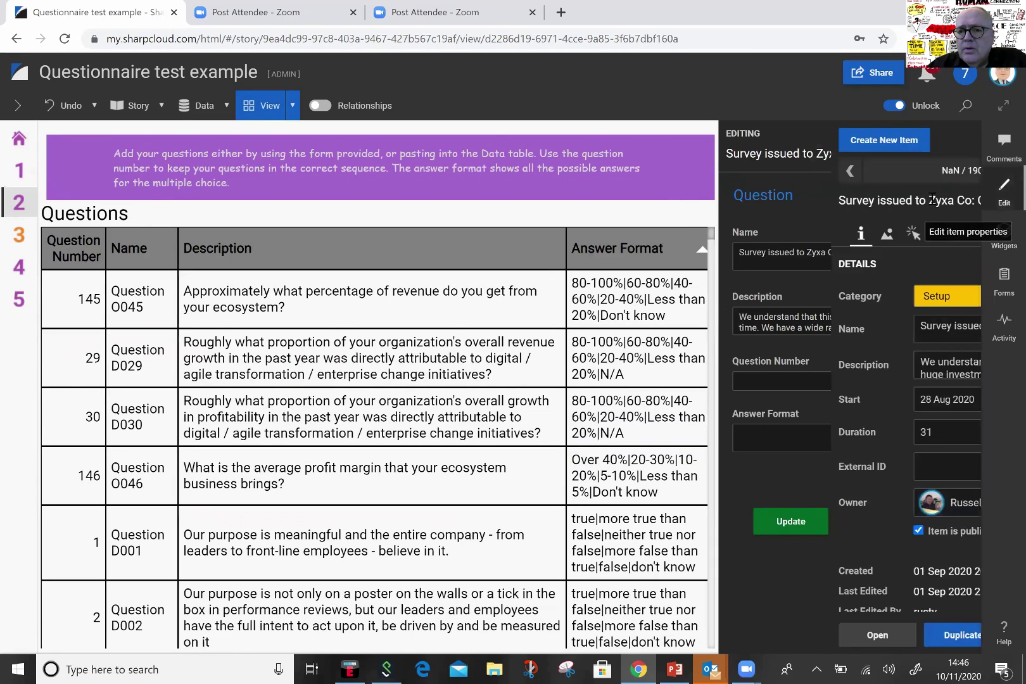
left_click(1004, 190)
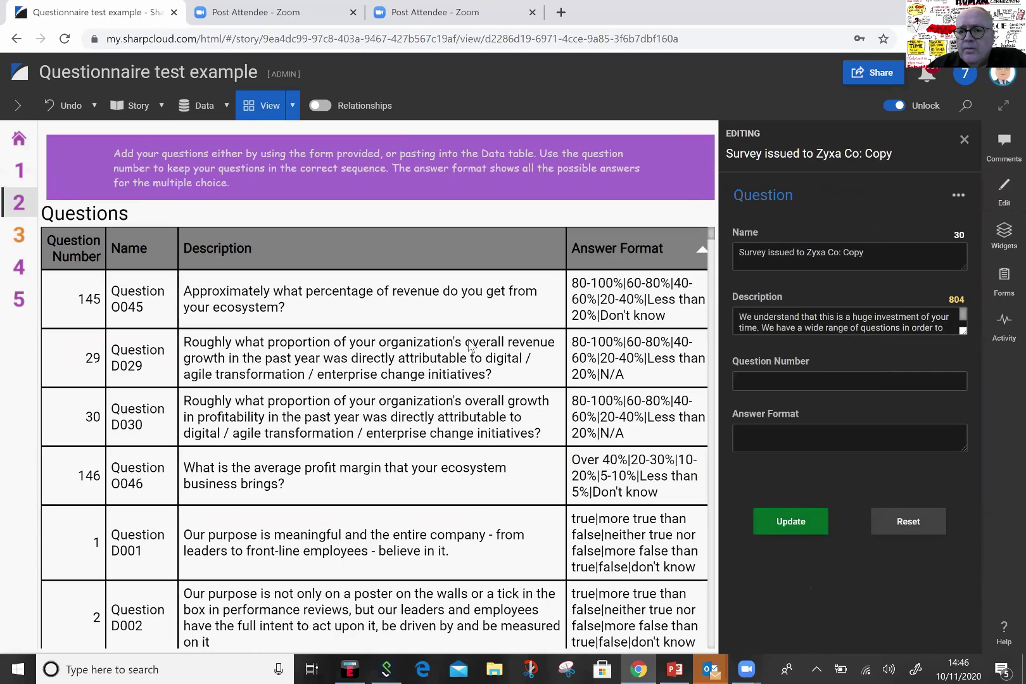
Look through the questions table down to its last rows, checking the descriptions and answer formats.
scroll(519, 331, "down", 15)
scroll(520, 331, "down", 20)
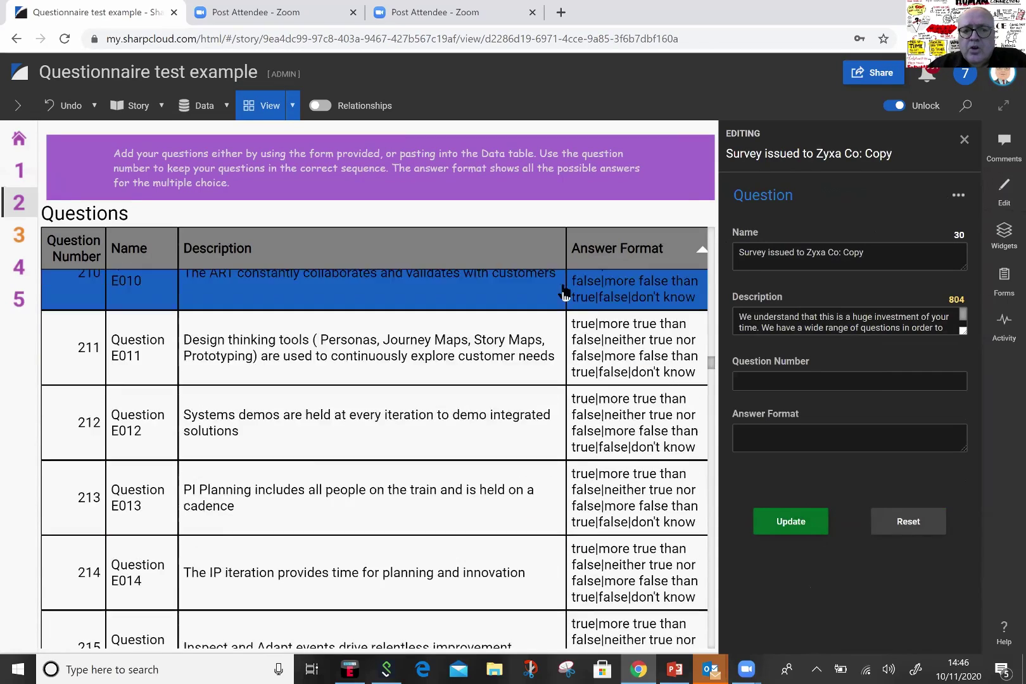
scroll(570, 323, "down", 10)
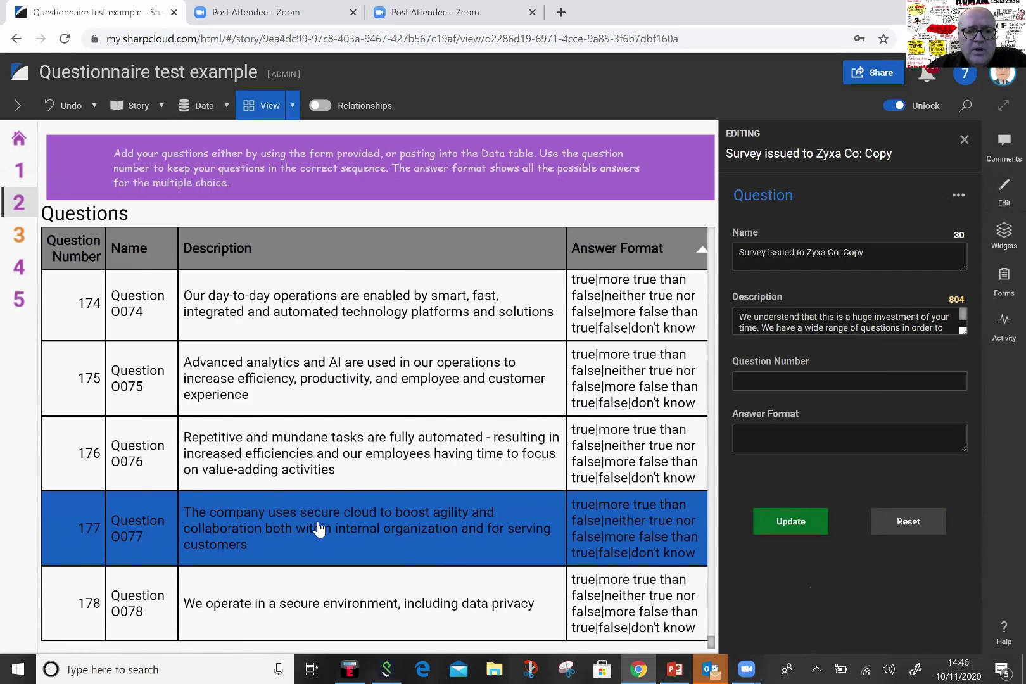
scroll(317, 525, "up", 1)
scroll(307, 515, "down", 1)
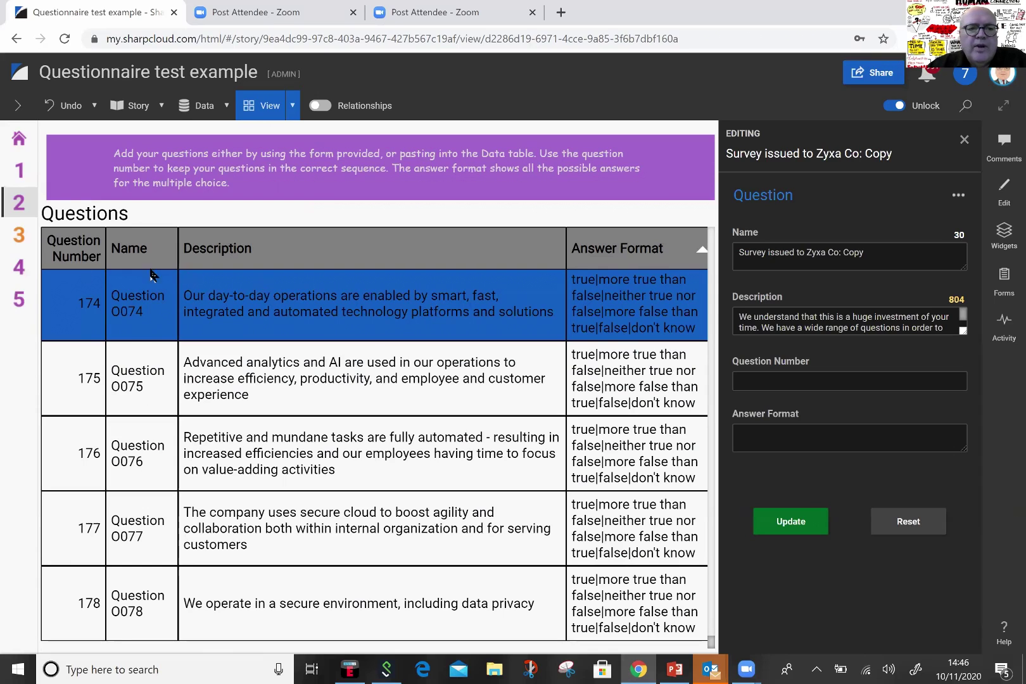
Examine the introduction and first questions in the desktop form preview, and check the stage with the sharing link.
left_click(16, 247)
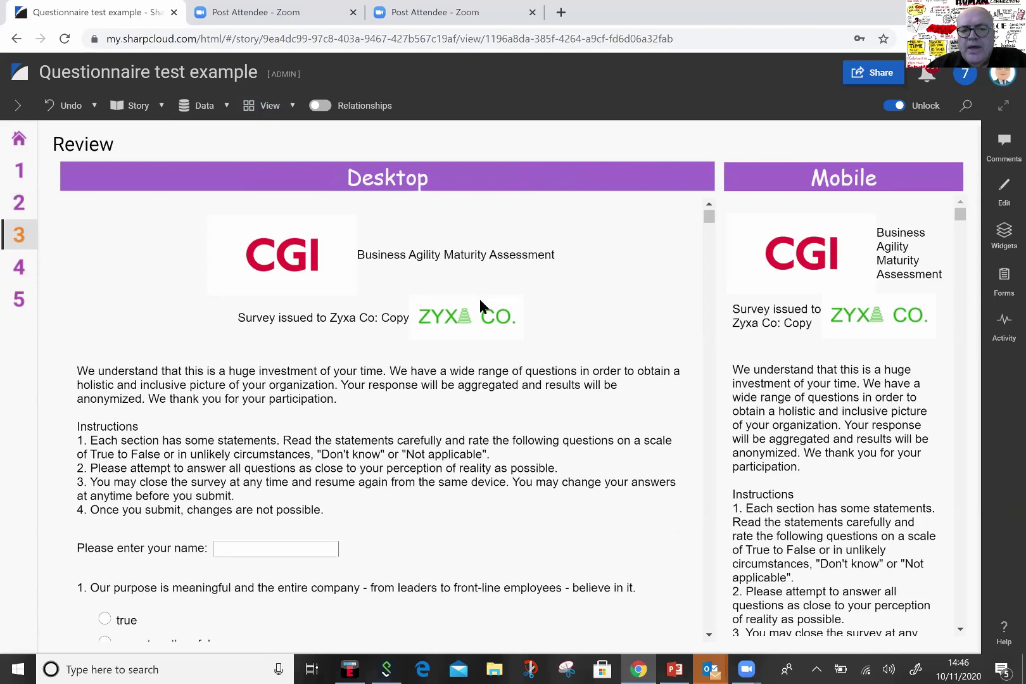
scroll(477, 300, "down", 1)
scroll(476, 303, "down", 1)
scroll(472, 293, "up", 2)
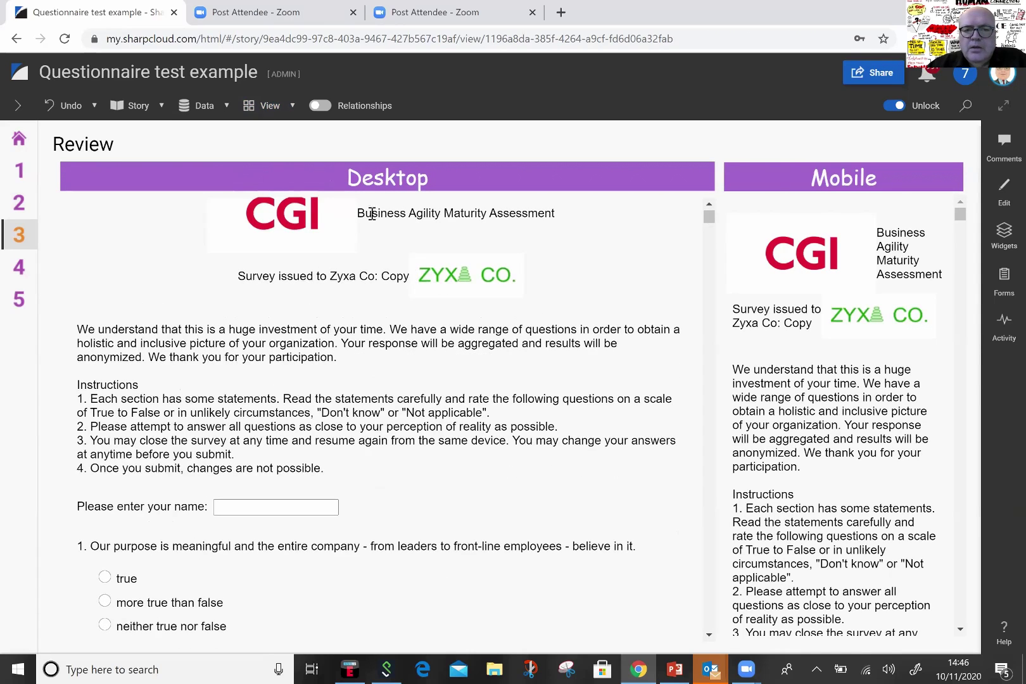
scroll(406, 247, "down", 10)
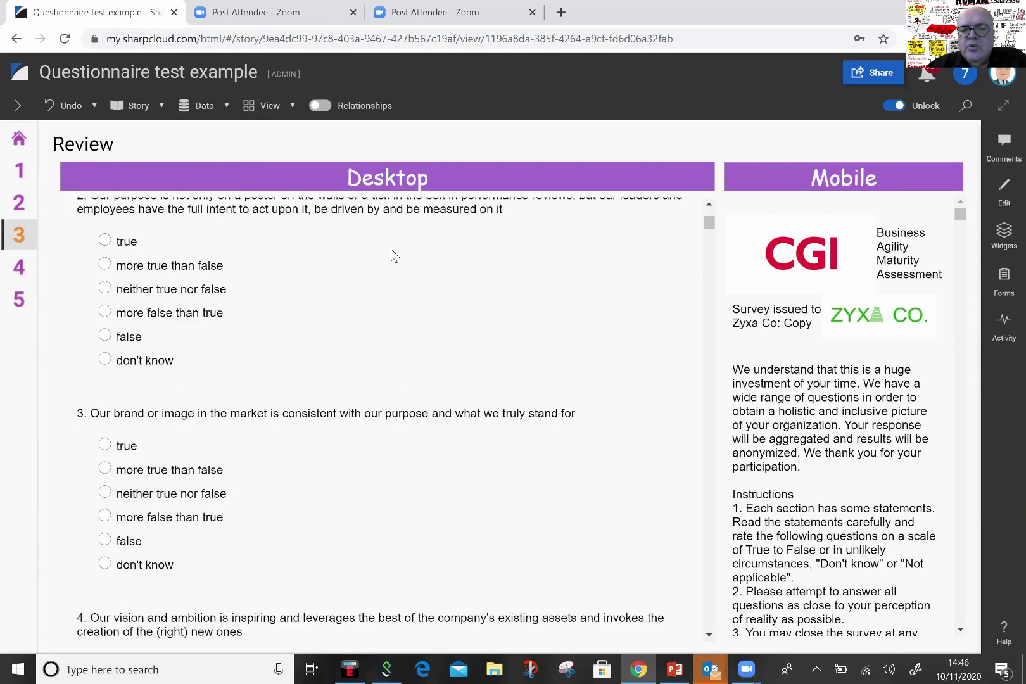
scroll(377, 263, "down", 5)
scroll(378, 272, "up", 15)
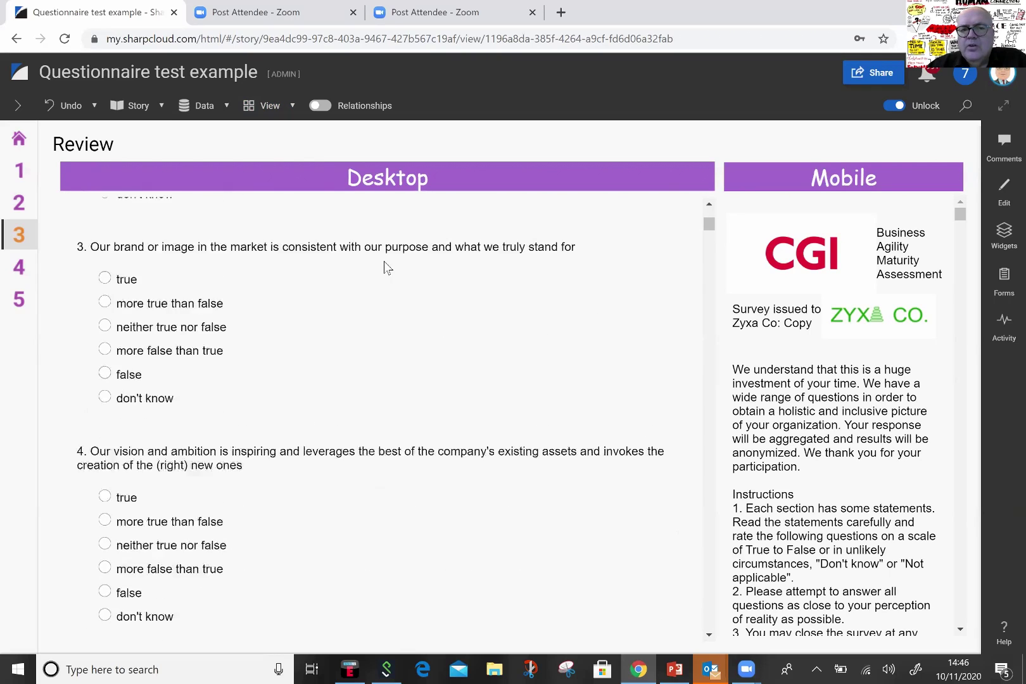
left_click(18, 267)
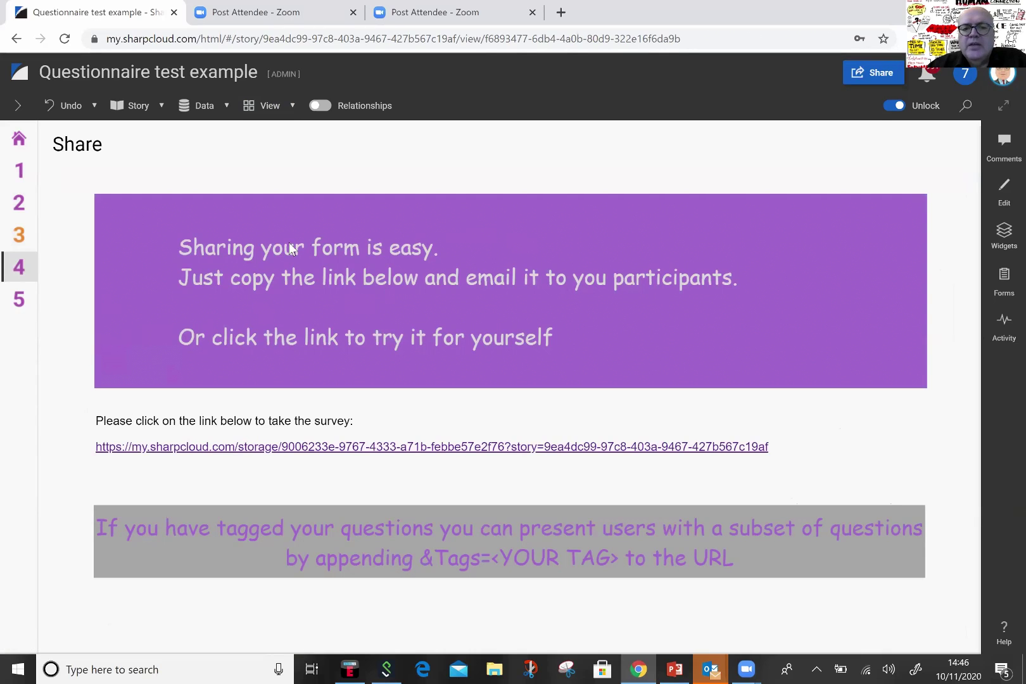
Return to the form preview and examine the instructions, name field and multiple-choice questions in the desktop version.
left_click(19, 236)
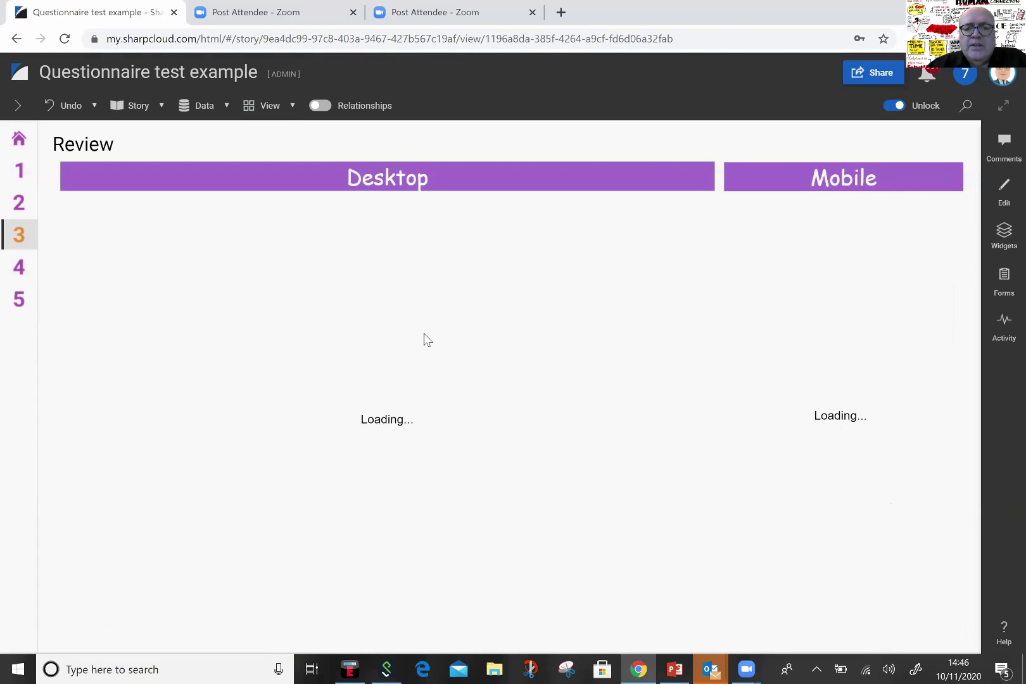
scroll(444, 373, "down", 8)
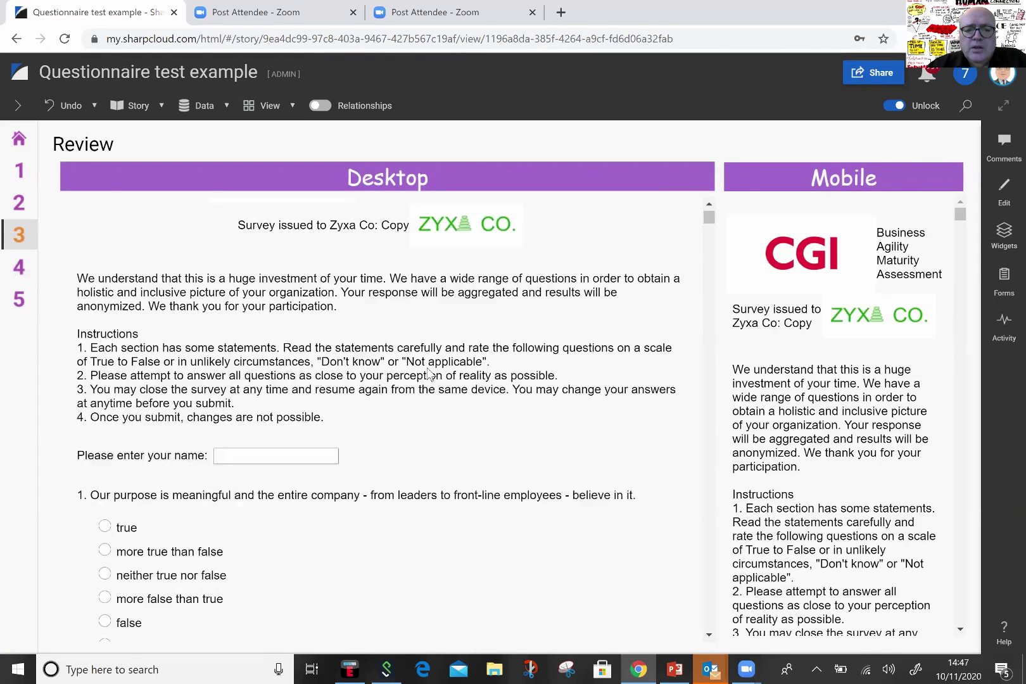
left_click(105, 339)
scroll(114, 342, "down", 3)
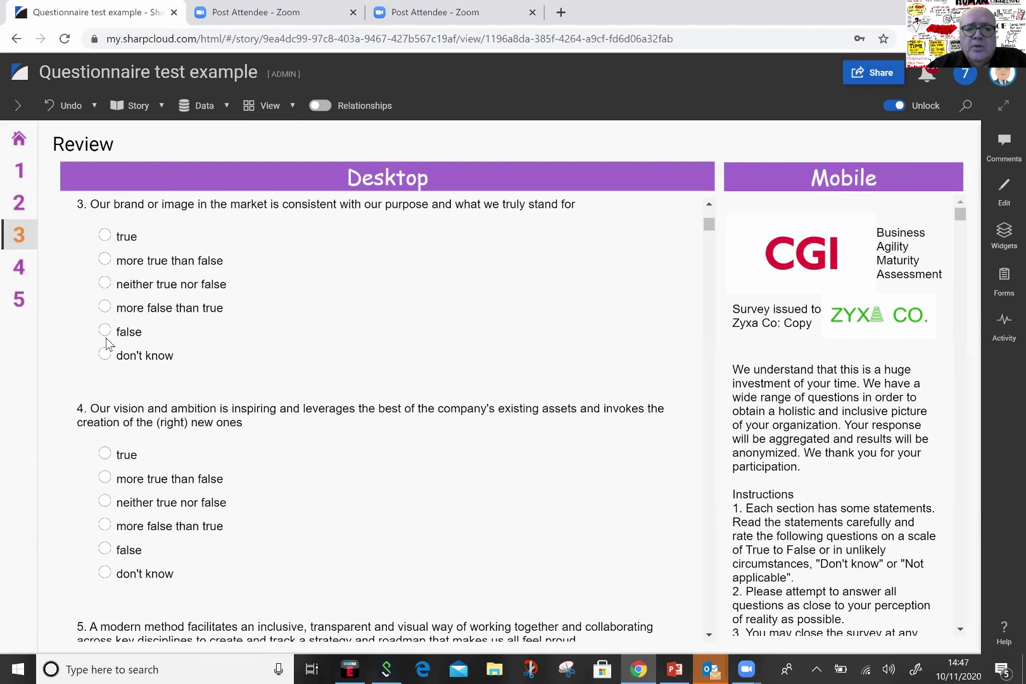
left_click(106, 308)
scroll(121, 320, "down", 1)
scroll(121, 320, "down", 2)
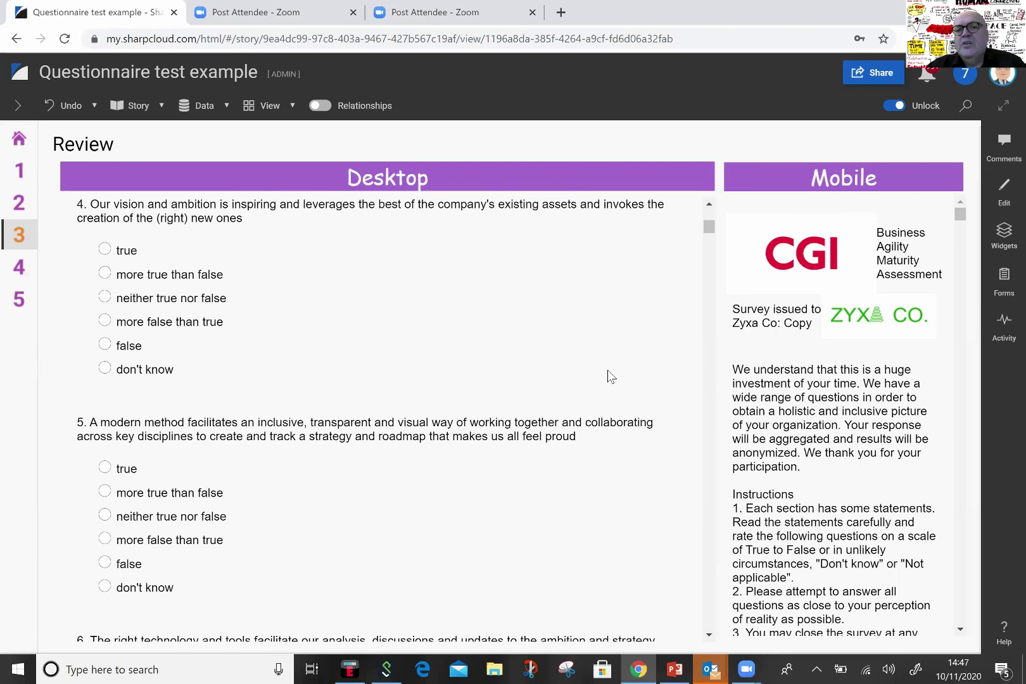
scroll(392, 333, "up", 10)
scroll(393, 332, "up", 5)
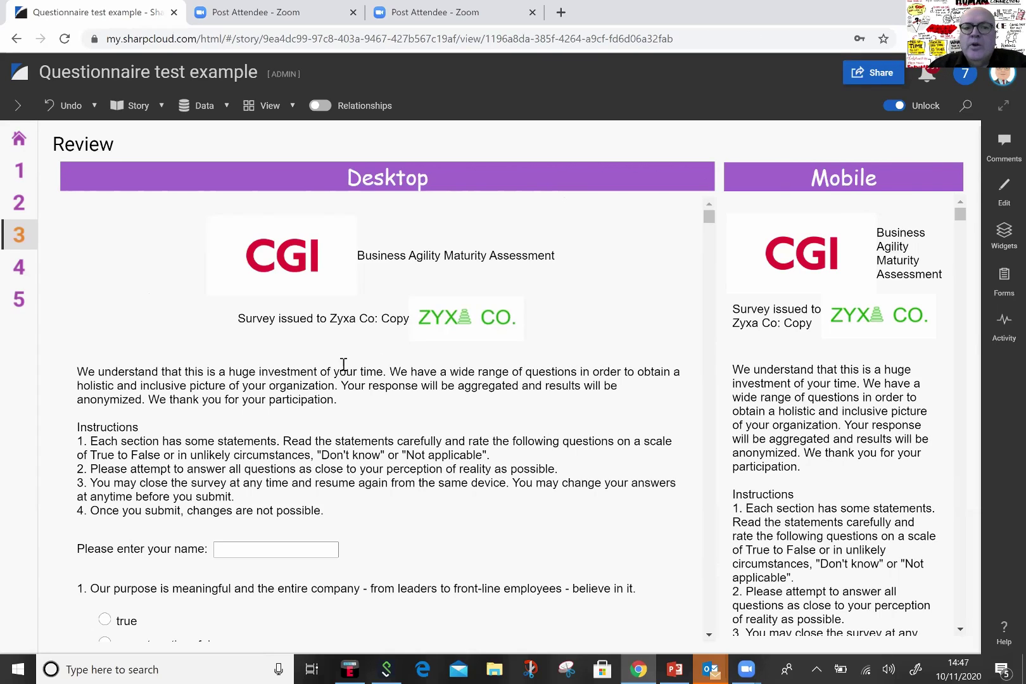
scroll(401, 359, "down", 4)
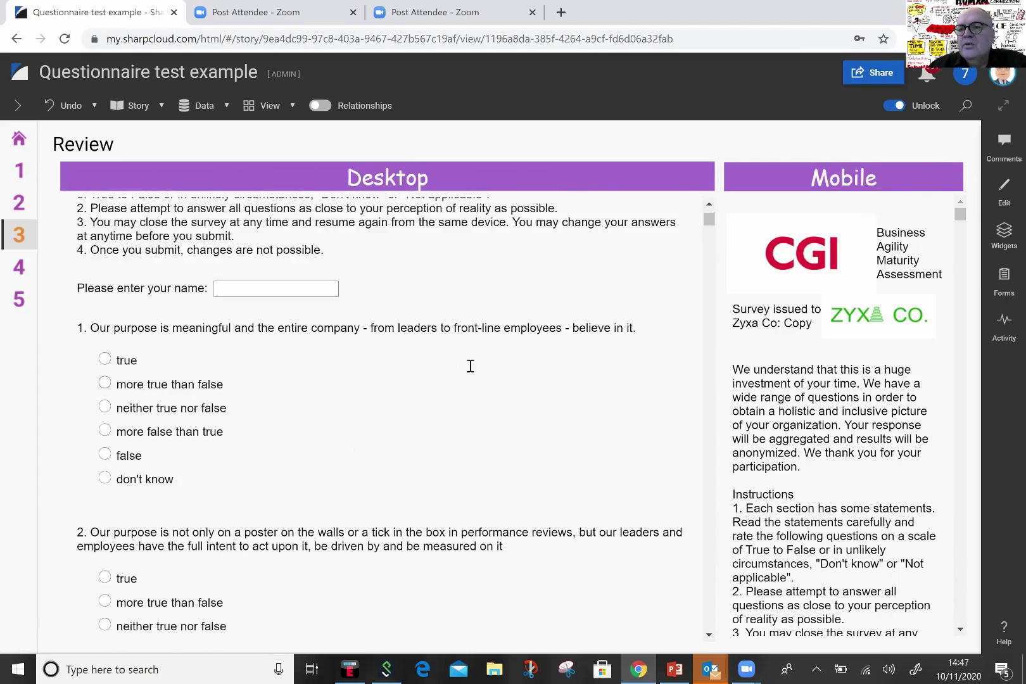
scroll(471, 366, "up", 4)
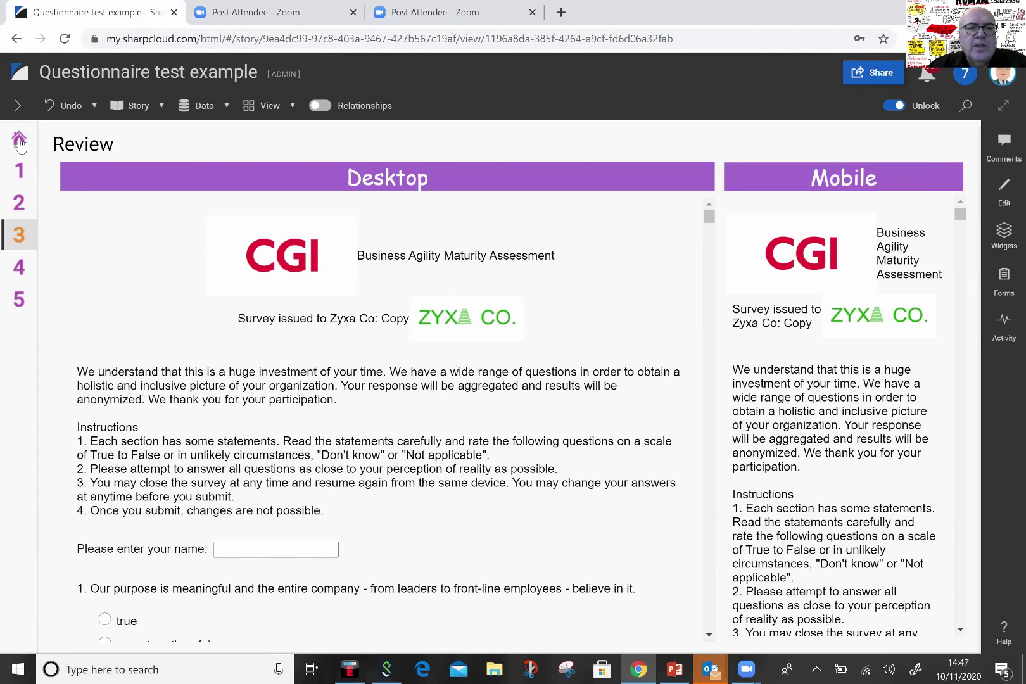
Open the CGI Business Agility Maturity Model - Demo story from the recent stories.
left_click(19, 79)
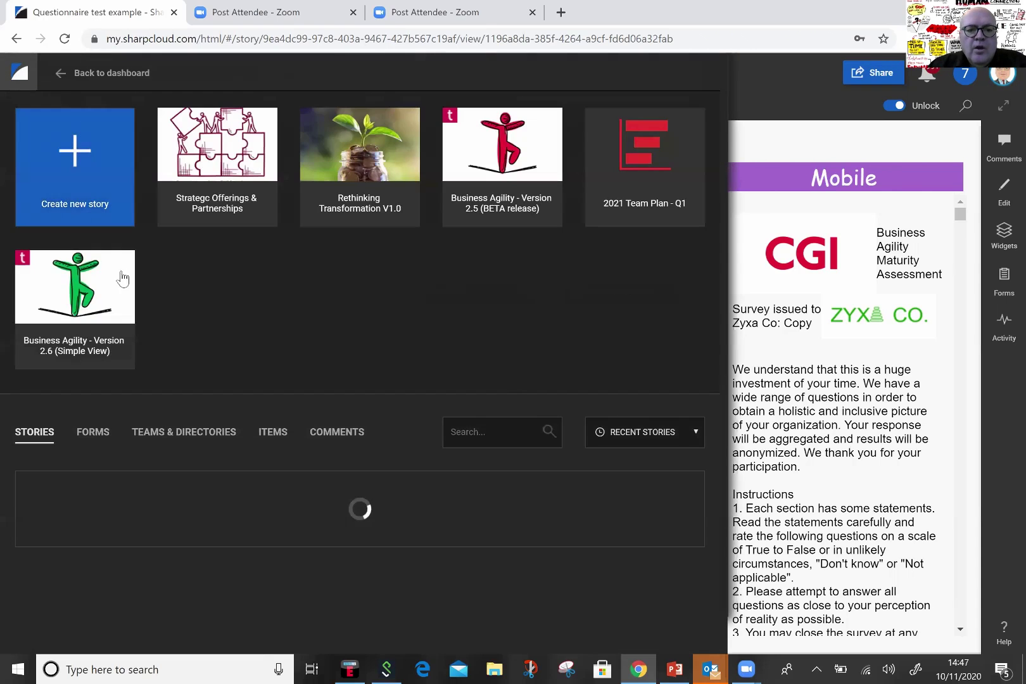
scroll(312, 355, "down", 3)
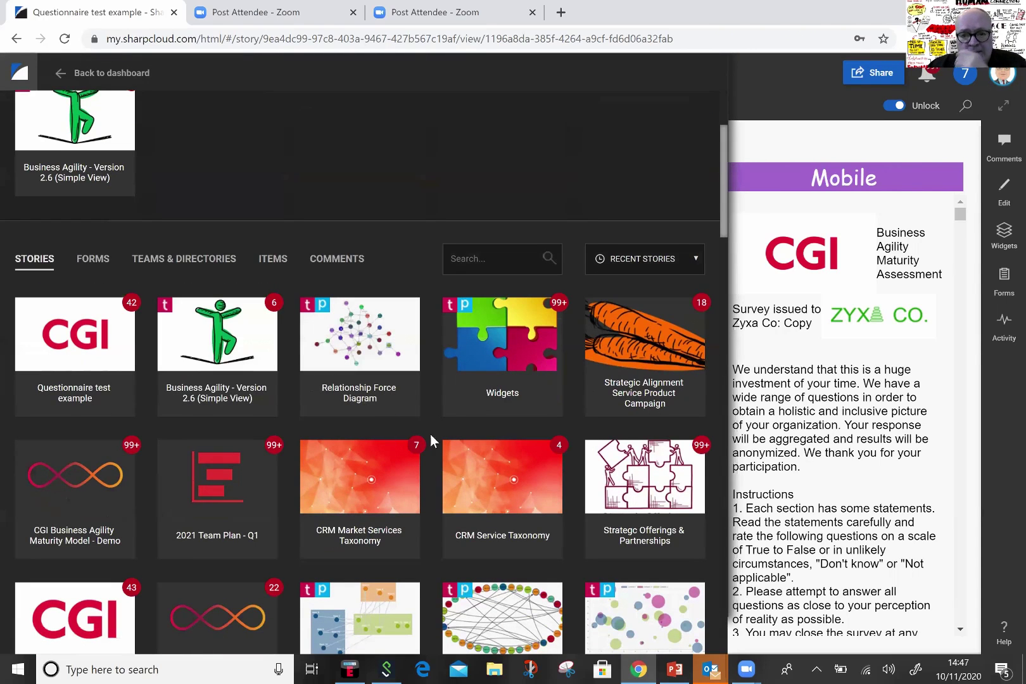
scroll(361, 364, "down", 2)
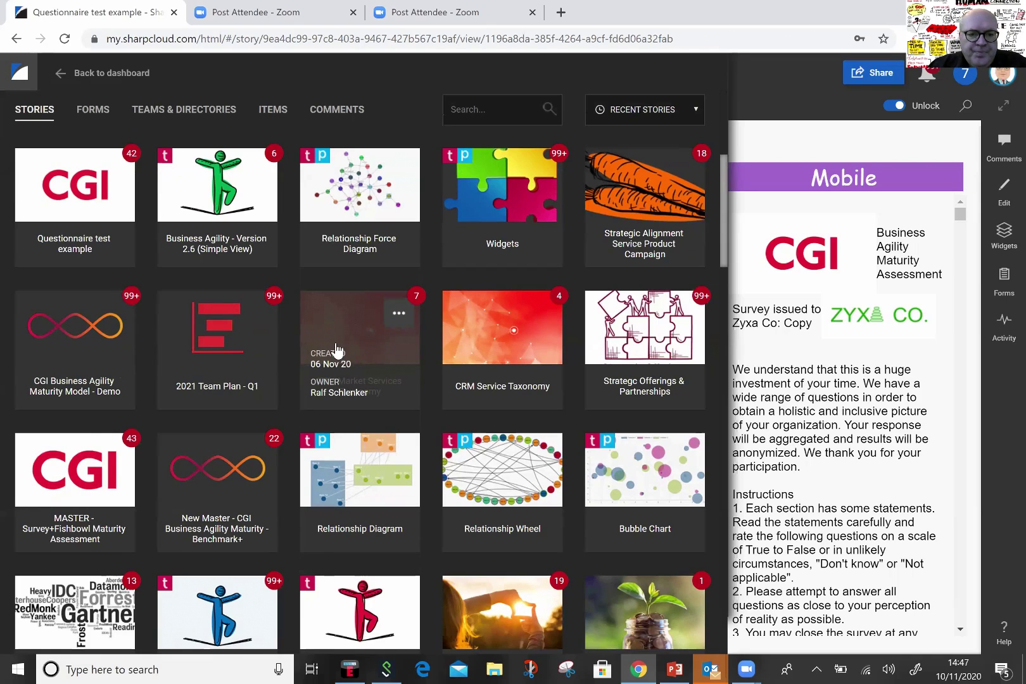
left_click(84, 375)
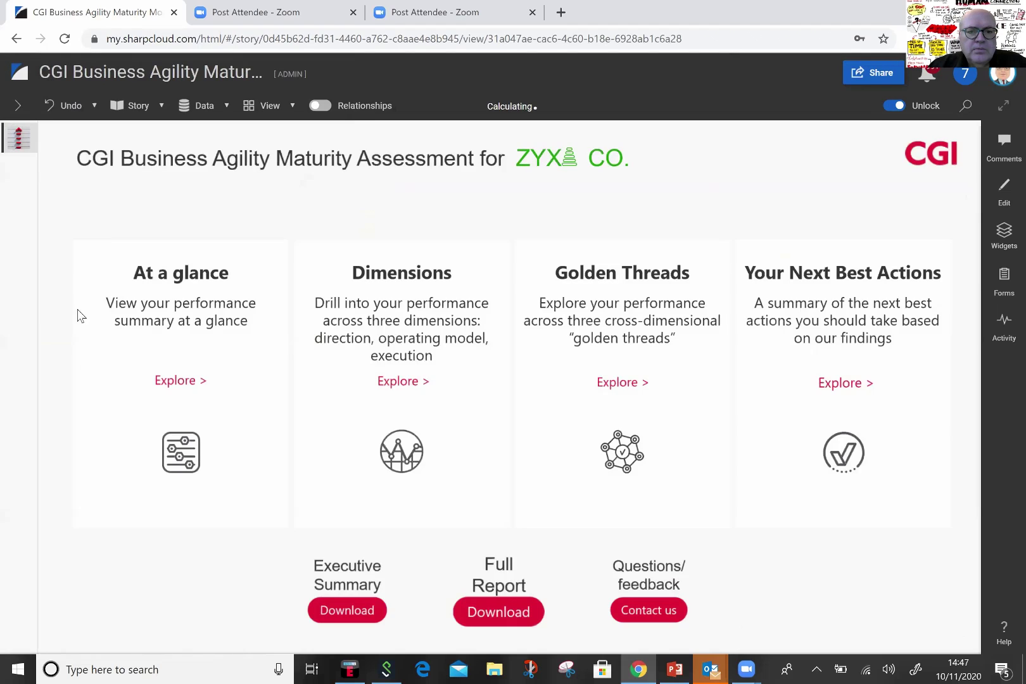
Switch to the New Master - CGI Business Agility Maturity - Benchmark+ story.
left_click(19, 73)
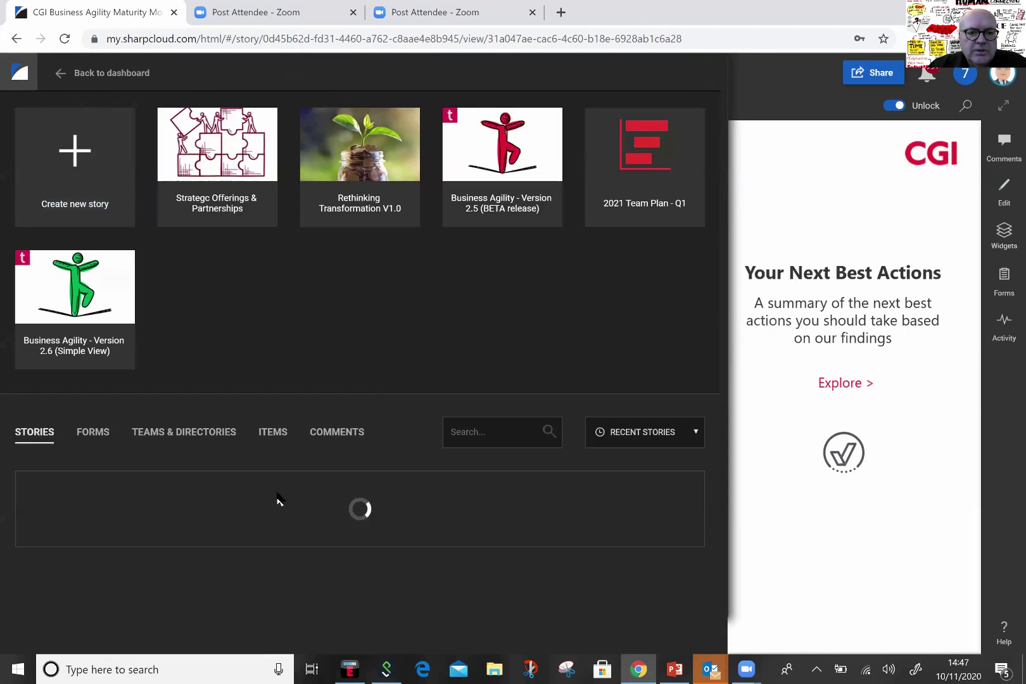
scroll(247, 481, "down", 6)
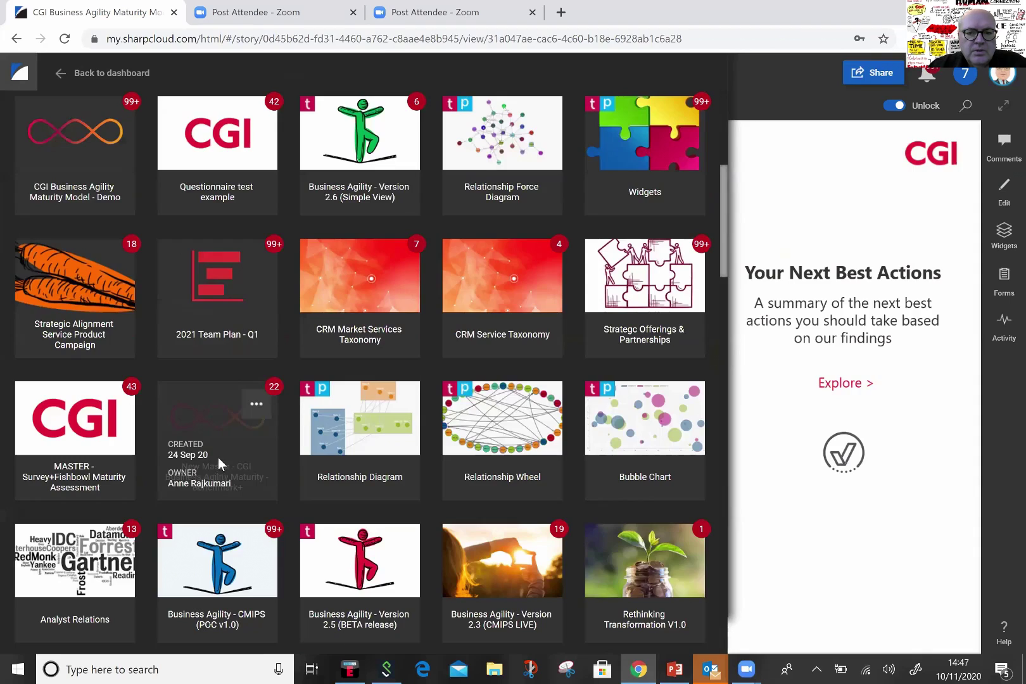
left_click(218, 460)
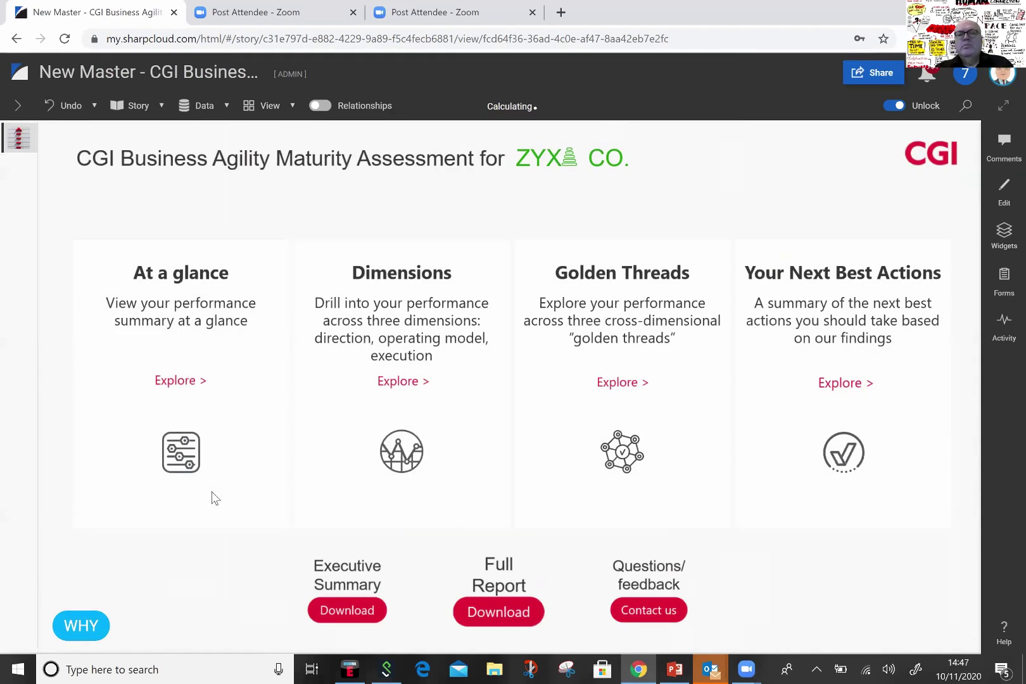
Open the MASTER - Survey+Fishbowl Maturity Assessment story from the recent stories.
left_click(17, 79)
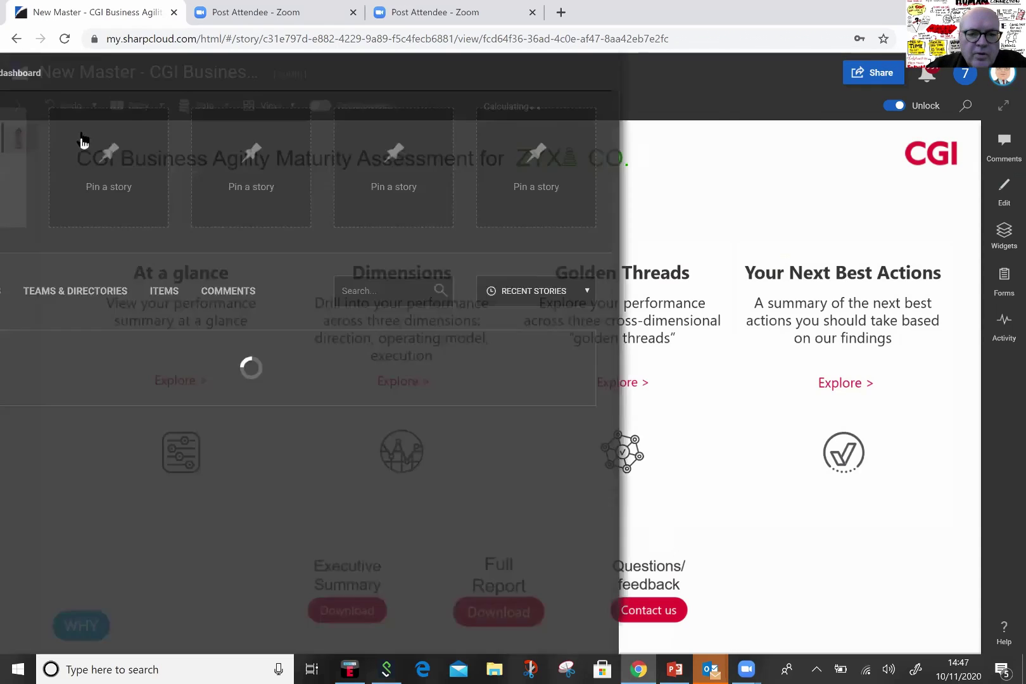
scroll(329, 263, "down", 5)
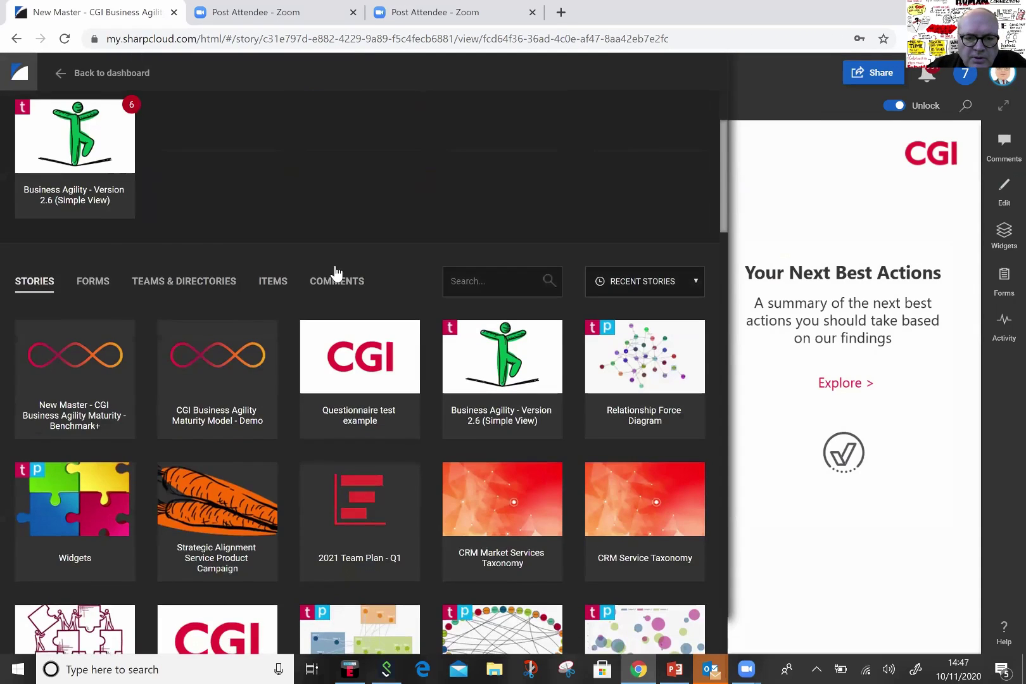
scroll(330, 259, "down", 1)
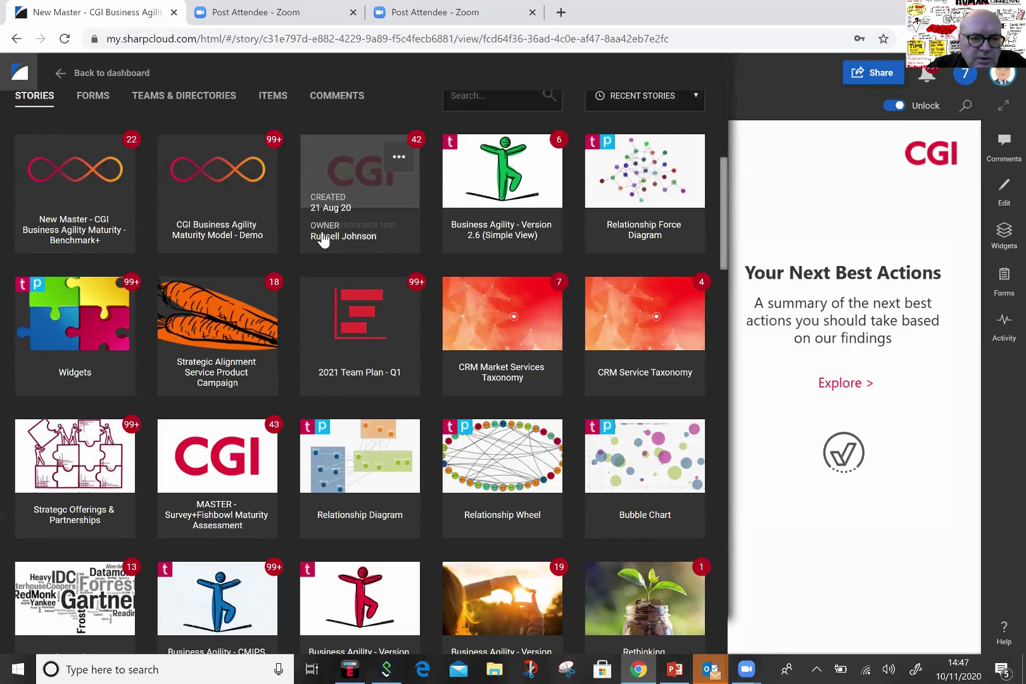
left_click(227, 471)
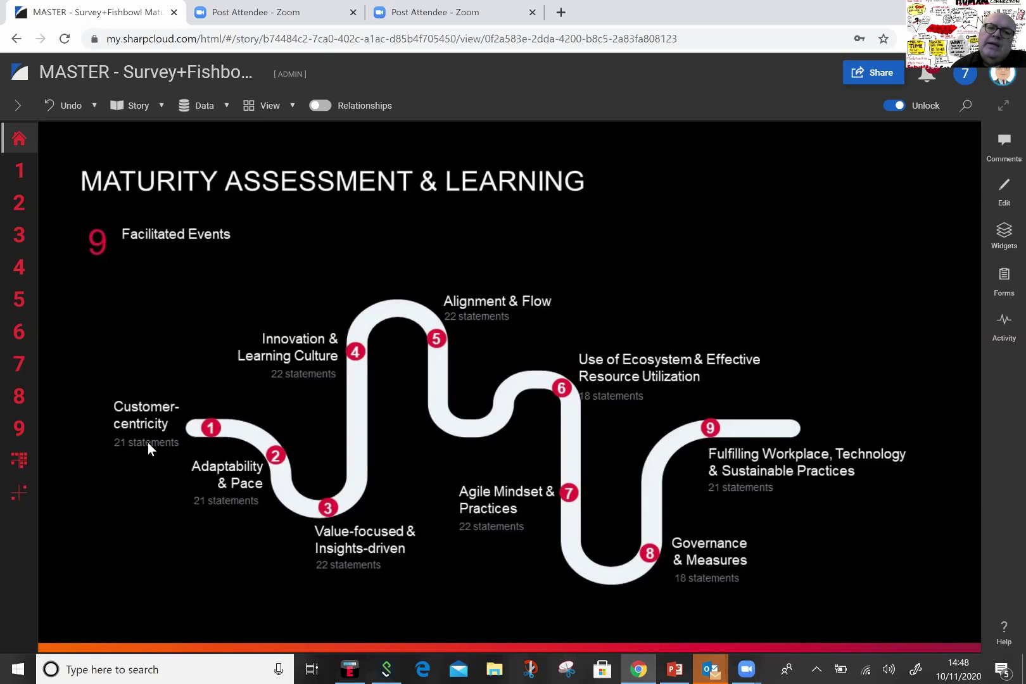
Go to the Fishbowl 1: Customer-centricity view and open the Delightful products statement with its voting code.
left_click(17, 170)
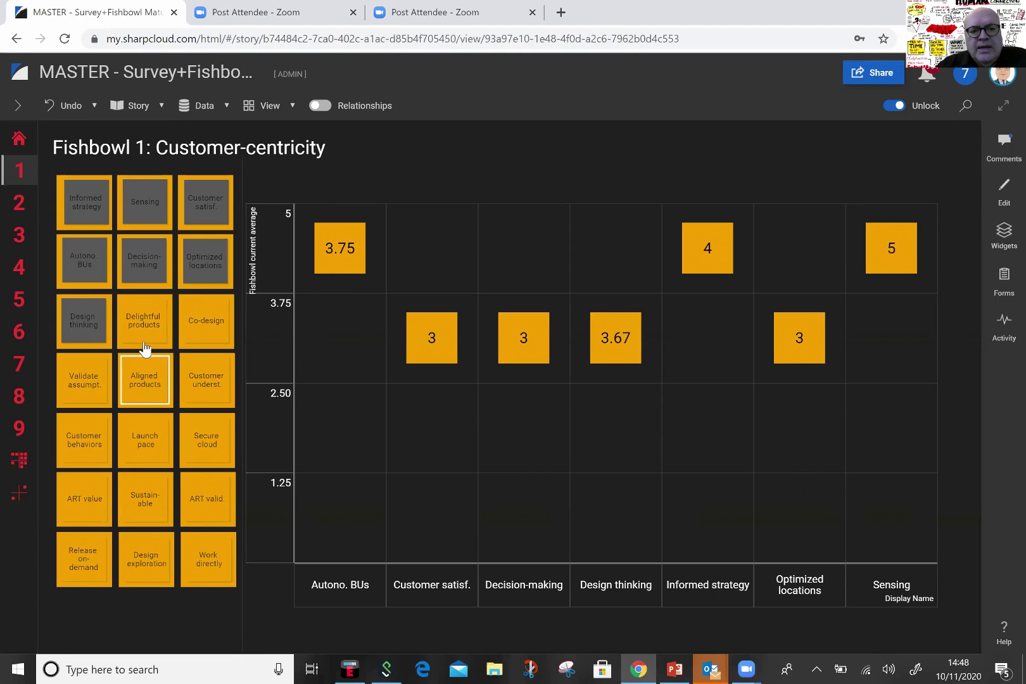
left_click(140, 333)
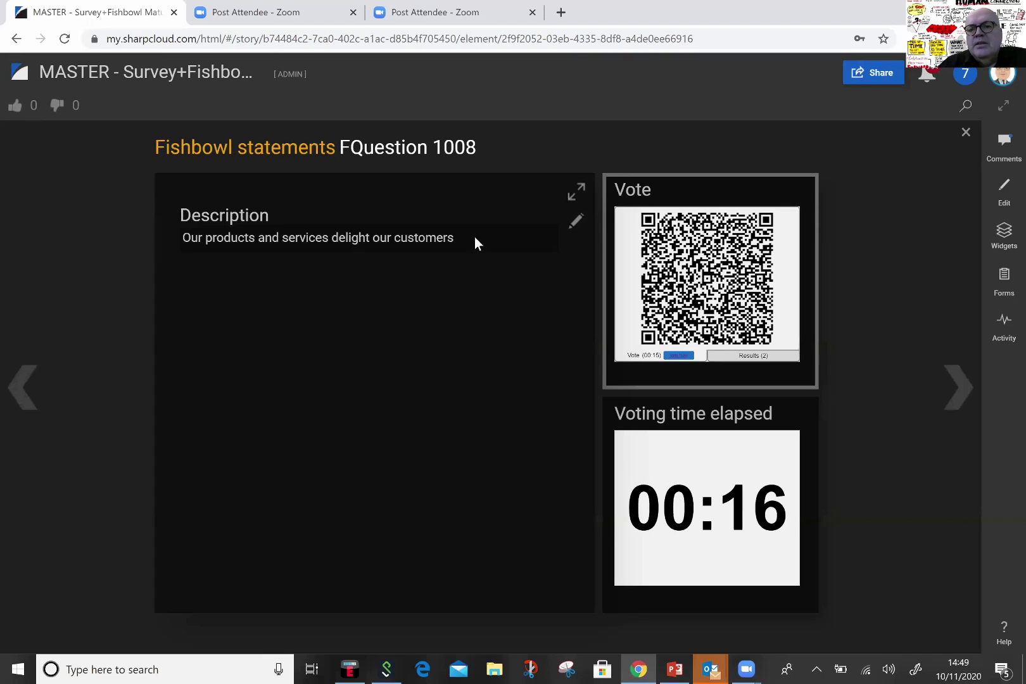
Submit a vote of More True Than False on the statement that products and services delight customers.
left_click(656, 271)
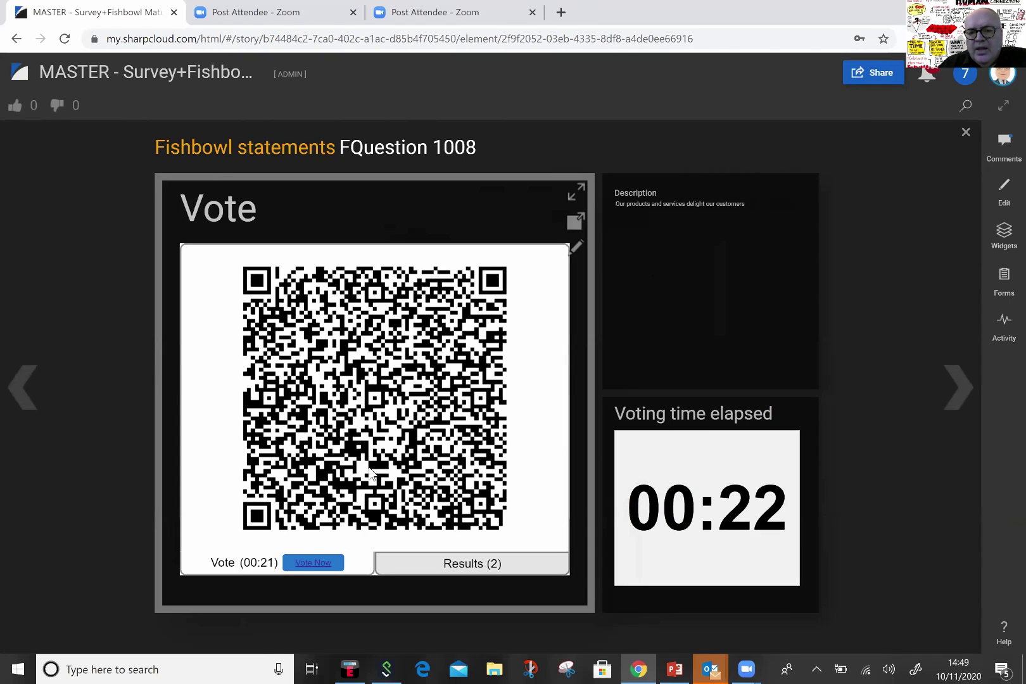
left_click(308, 558)
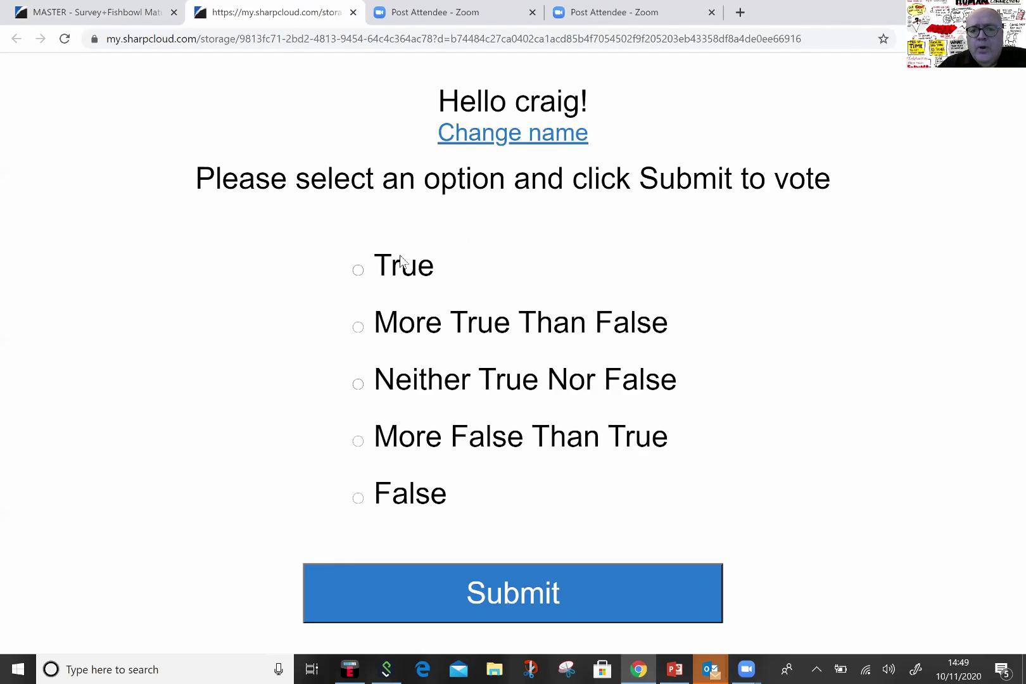
left_click(358, 327)
left_click(513, 597)
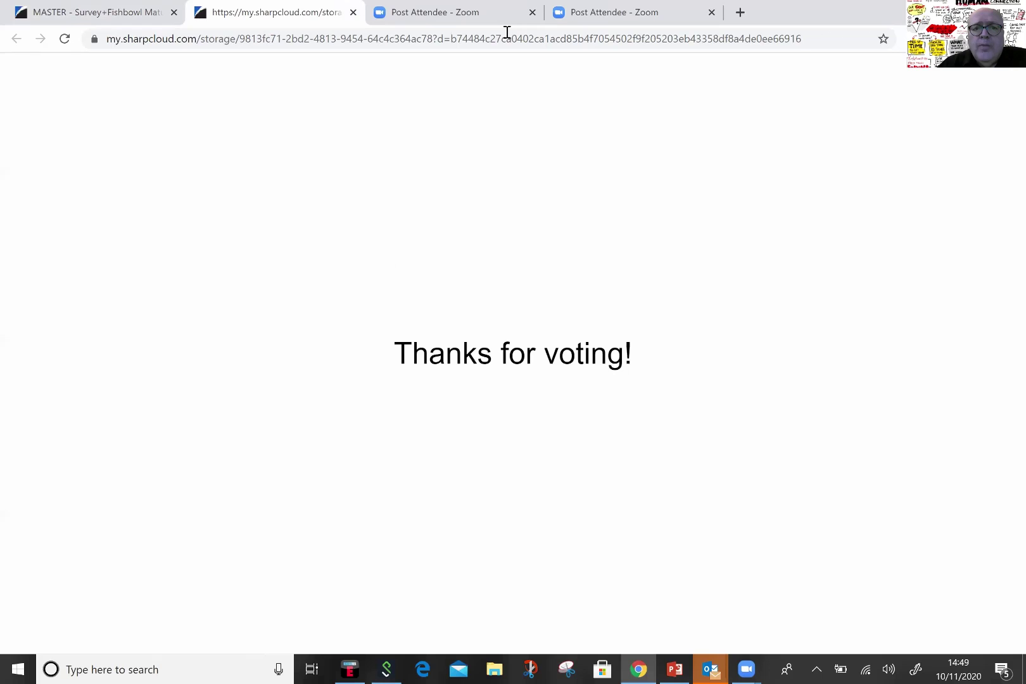
Return to the story, show the voting results for the Delightful products statement, and close the statement.
left_click(148, 12)
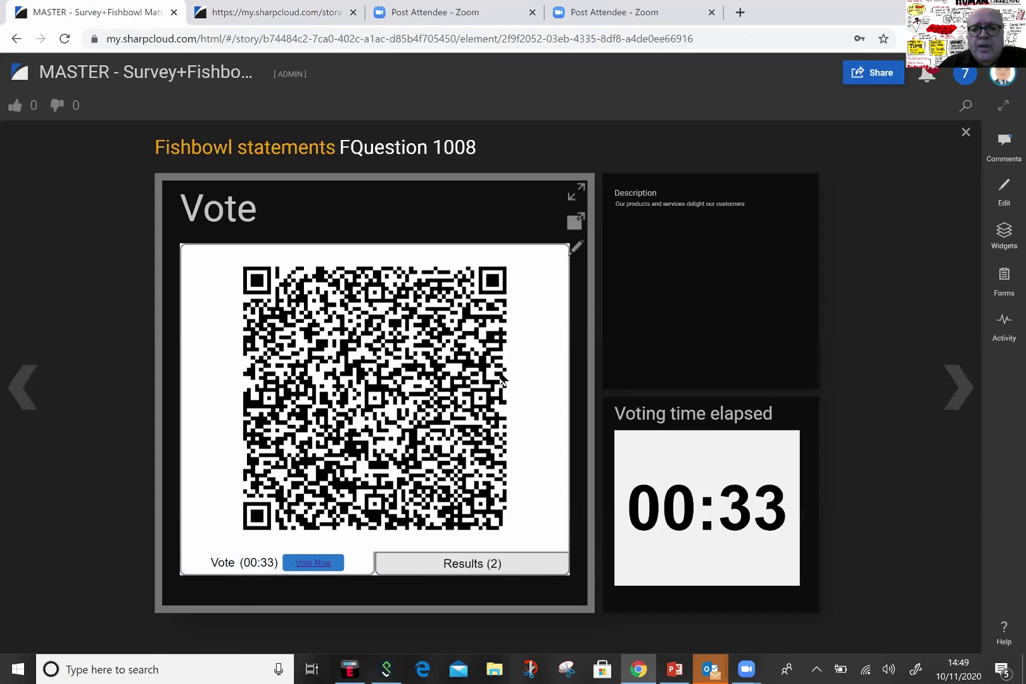
left_click(464, 563)
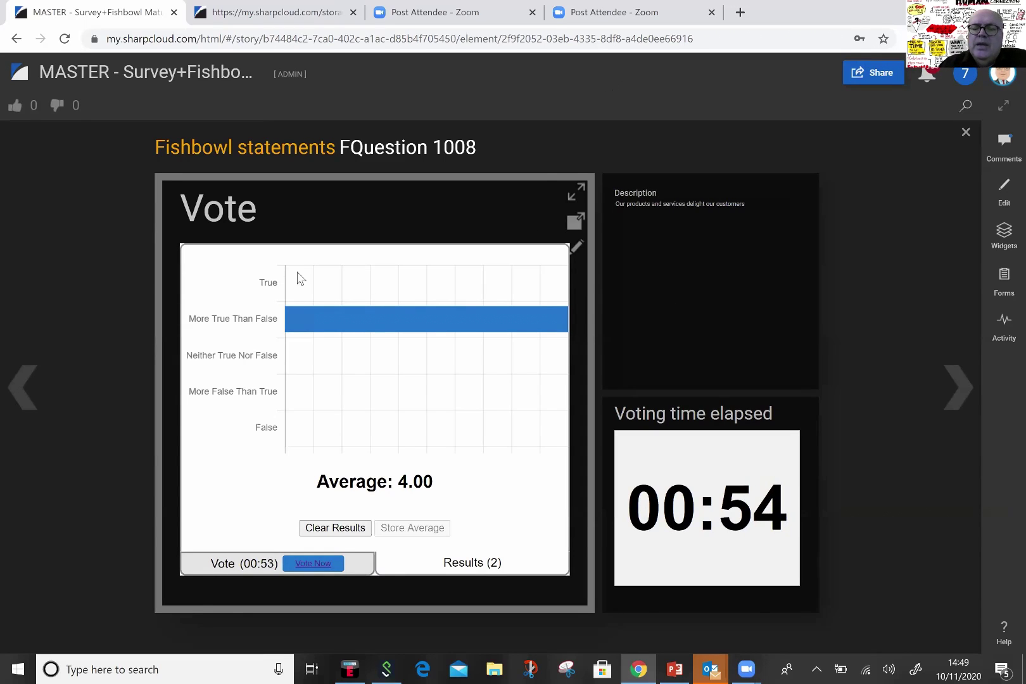
left_click(128, 277)
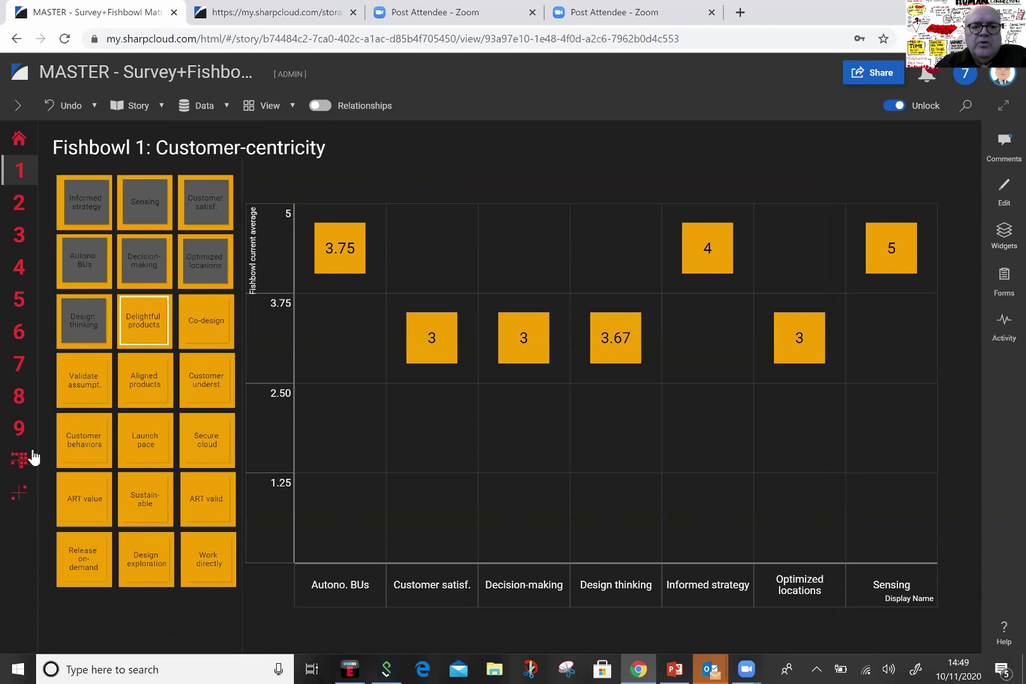
View the Before and after fishbowl results, followed by the Fishbowl Event - Results benchmark comparison.
left_click(21, 459)
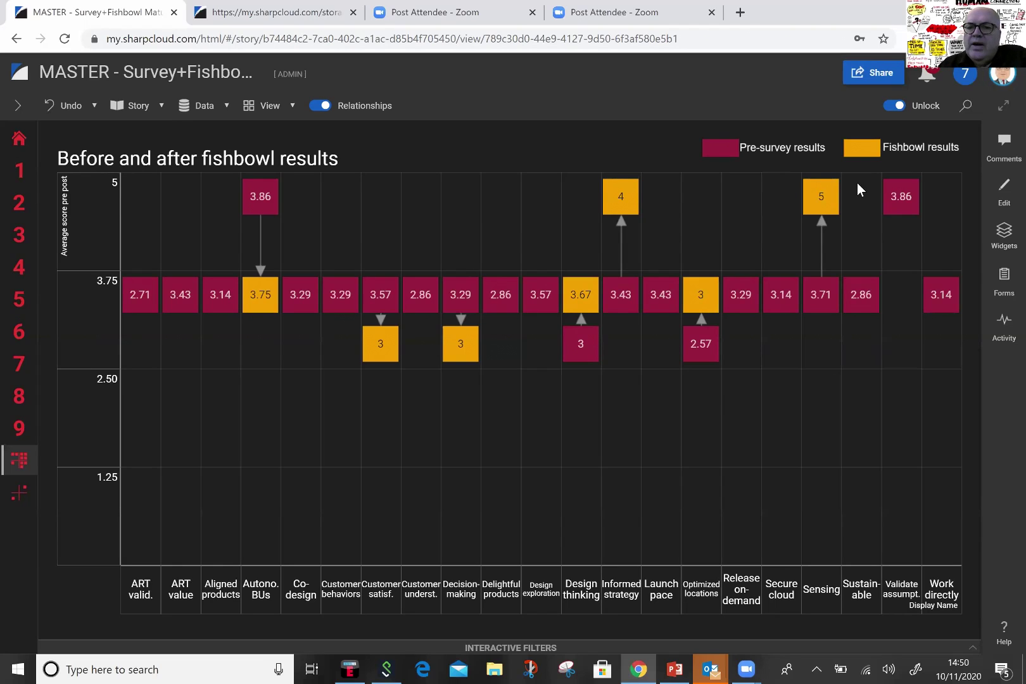
left_click(19, 493)
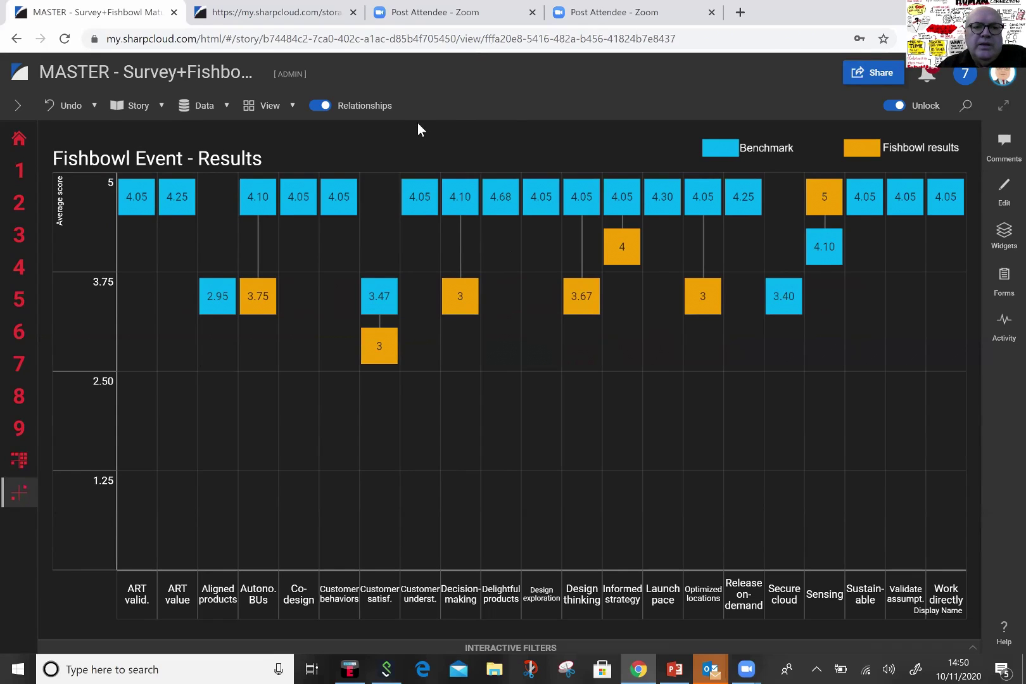
Open the New Master - CGI Business Agility Maturity - Benchmark+ story from the recent stories.
left_click(19, 77)
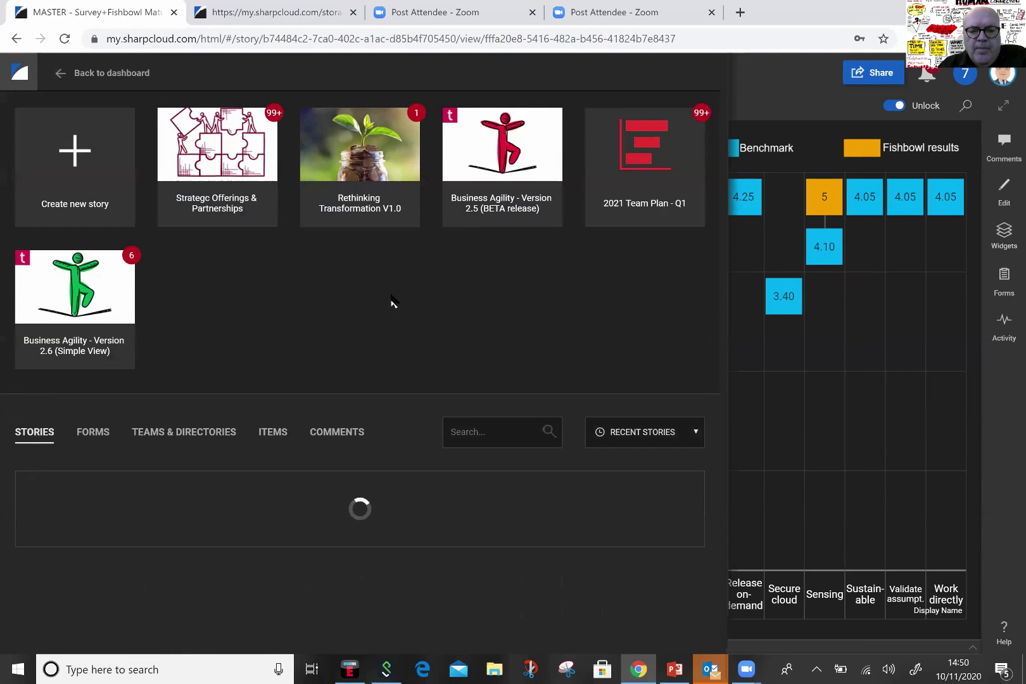
scroll(377, 291, "down", 2)
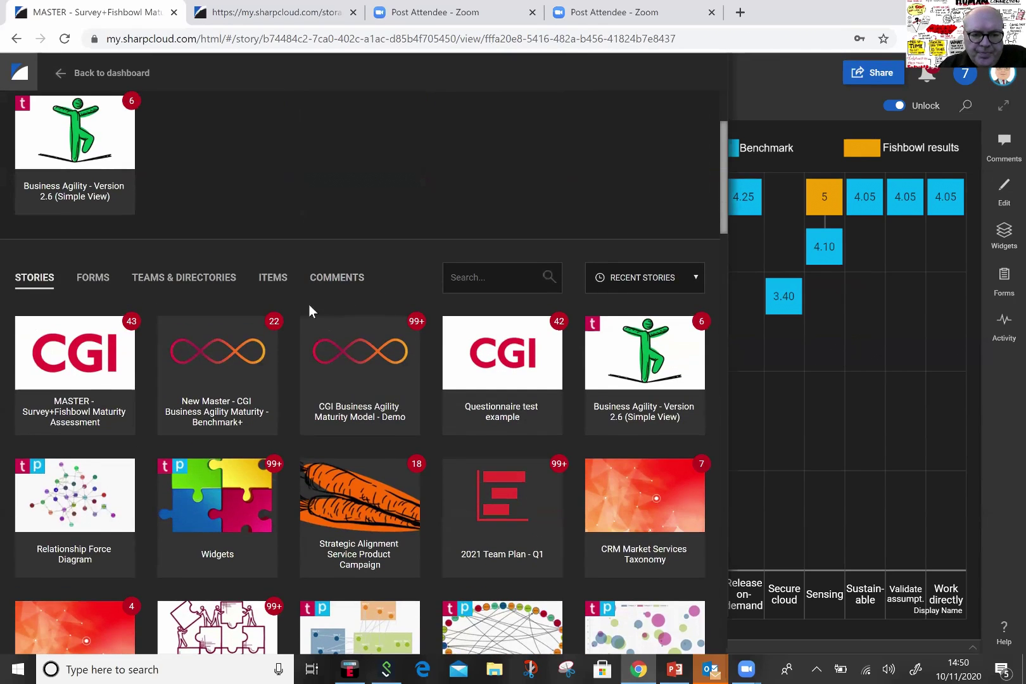
left_click(215, 377)
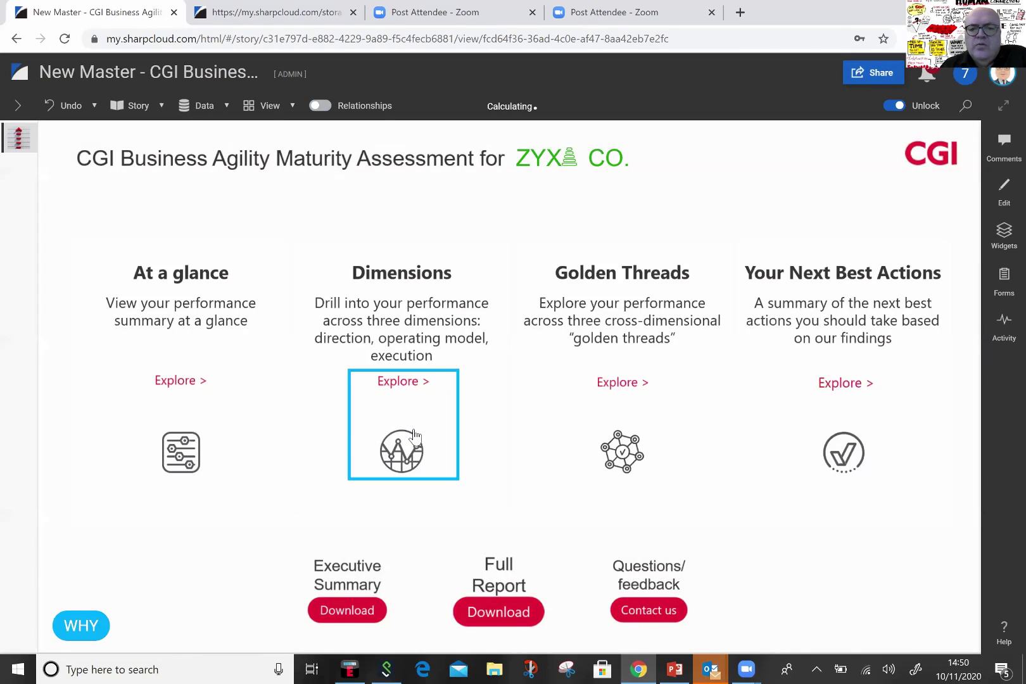
Explore the Dimensions overview and the Directional performance chart, and return to the assessment home view.
left_click(405, 454)
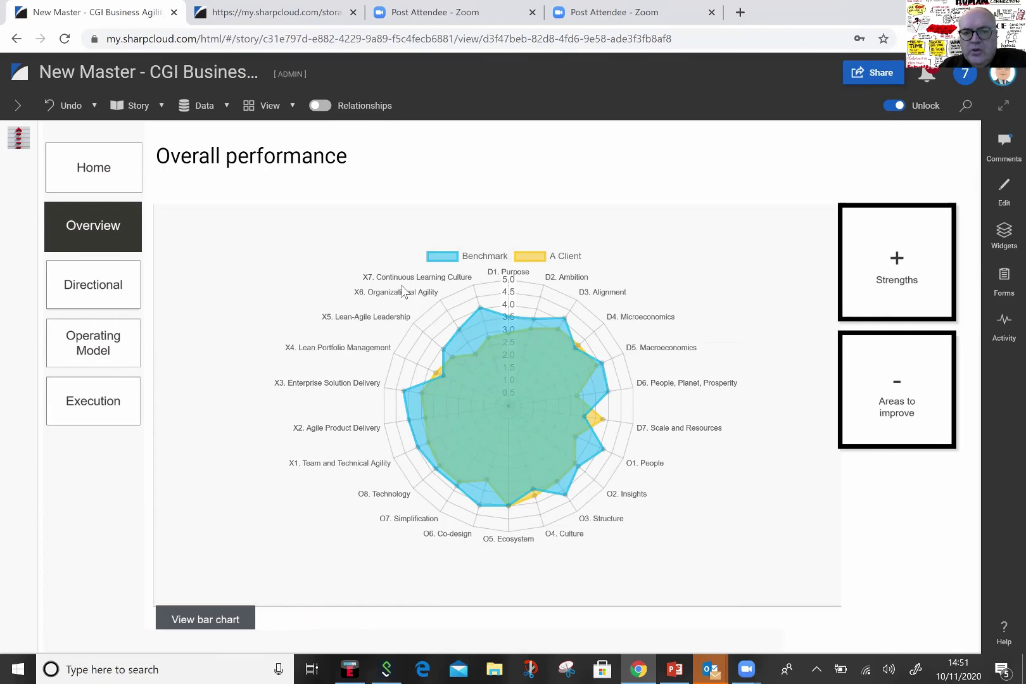
left_click(118, 286)
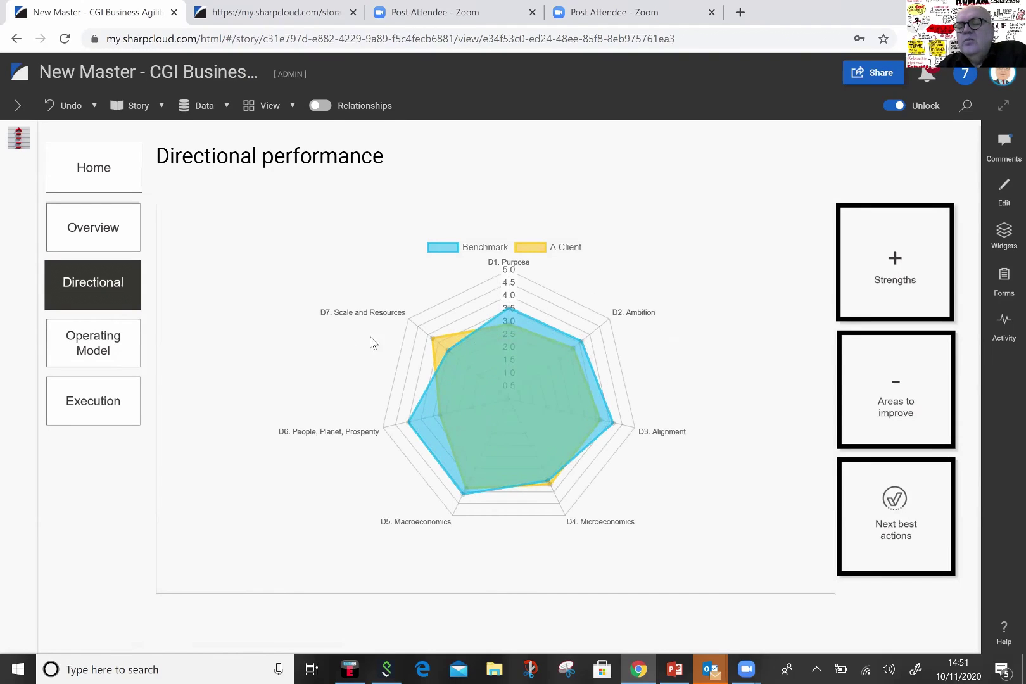
left_click(25, 141)
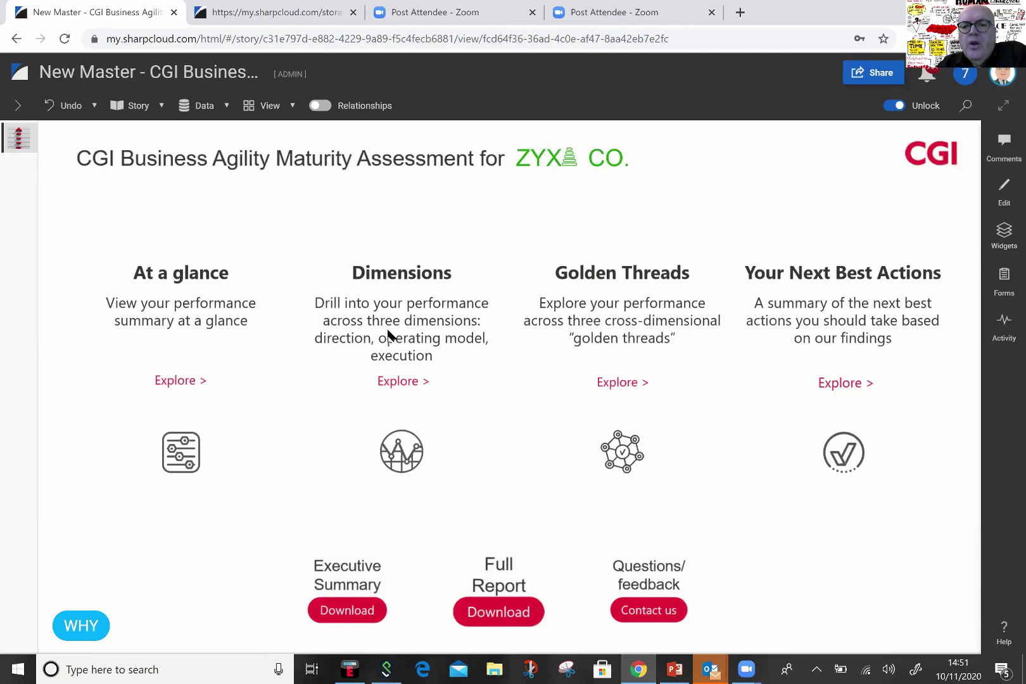
Explore the Golden Threads and examine the shared items in the Agile Practice & Governance network up close.
left_click(611, 448)
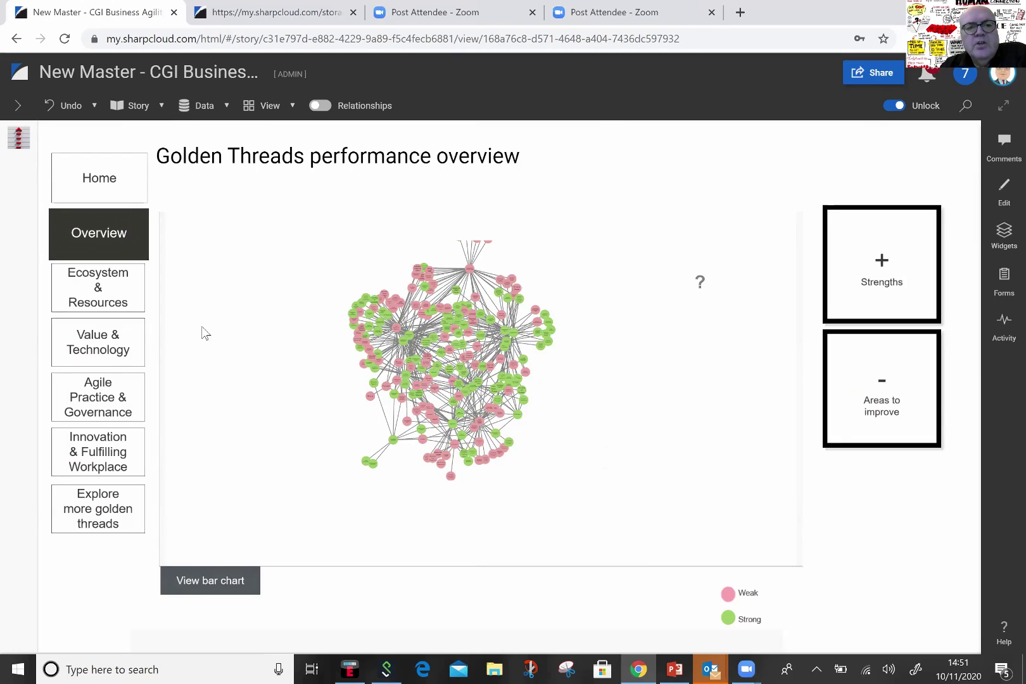
left_click(123, 412)
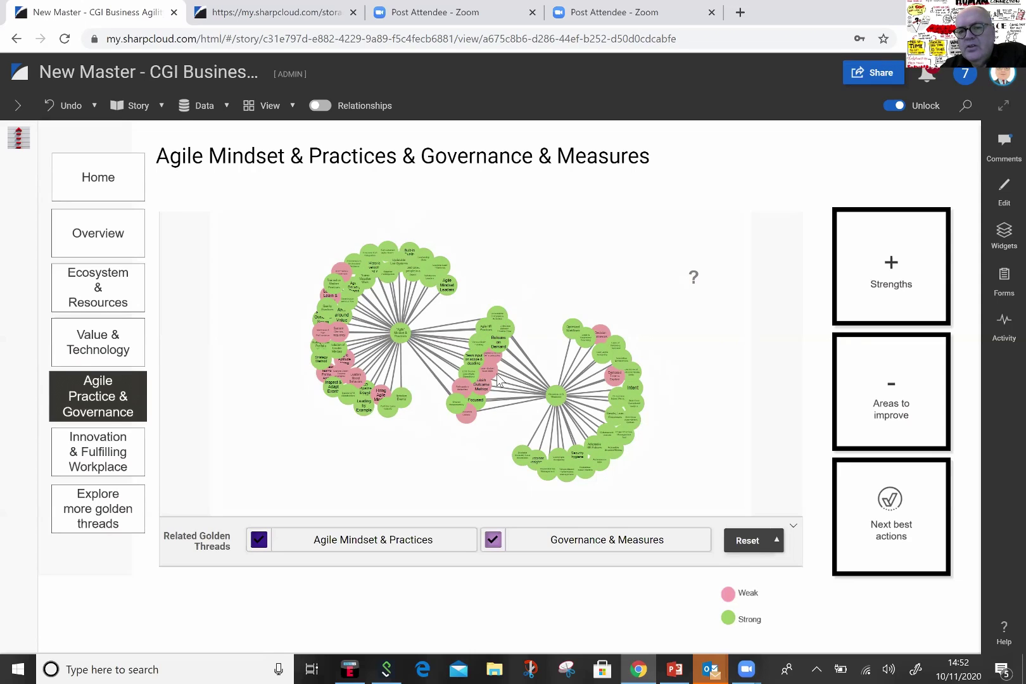
scroll(498, 378, "up", 3)
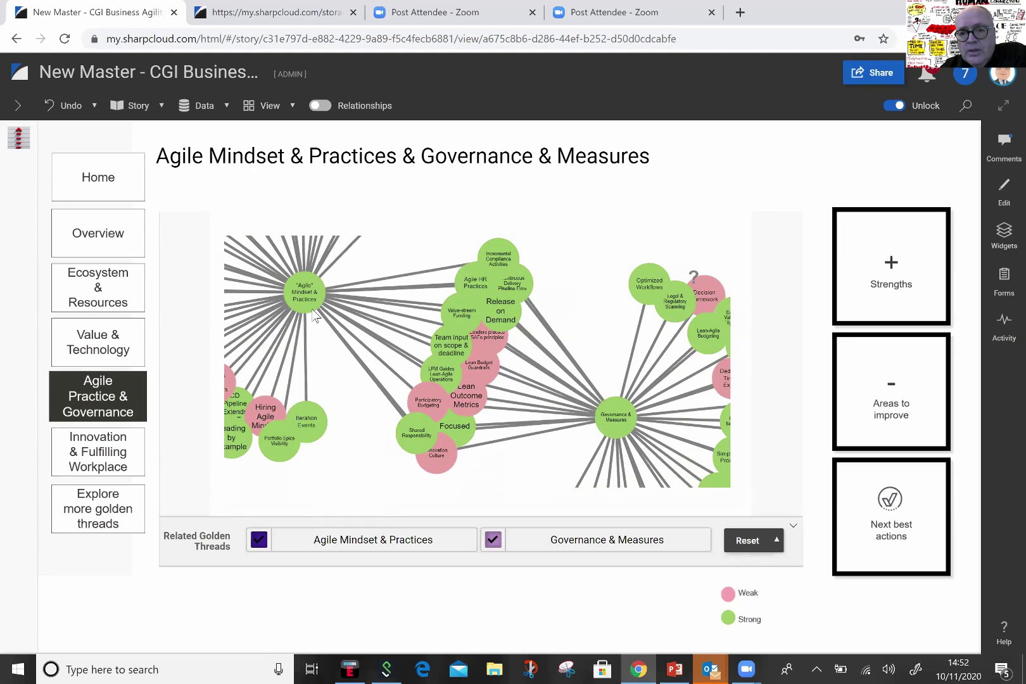
scroll(567, 380, "up", 1)
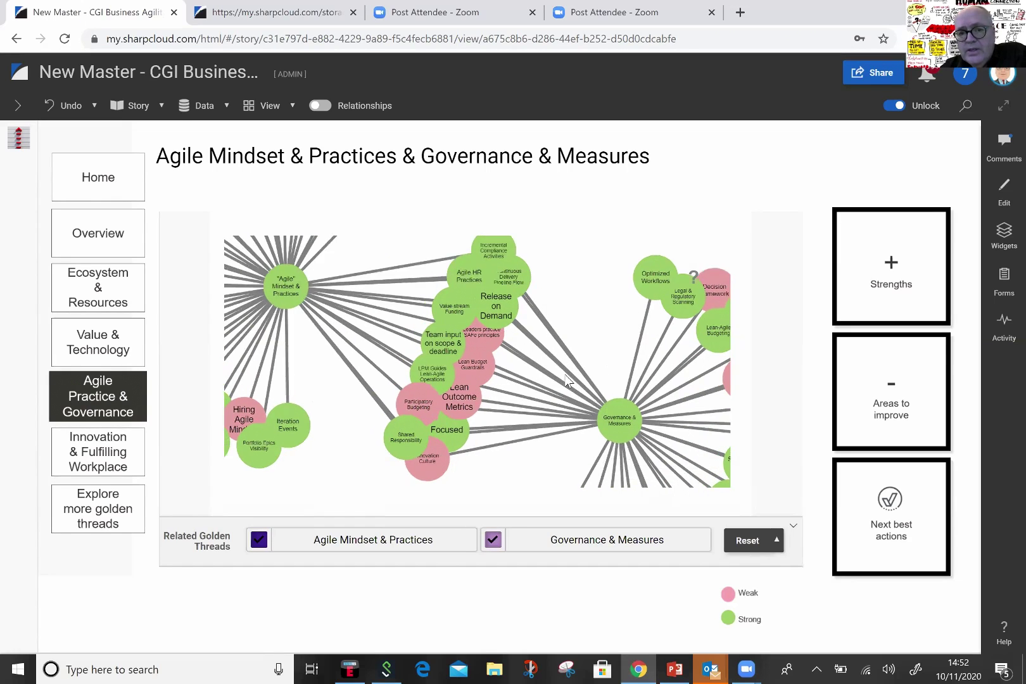